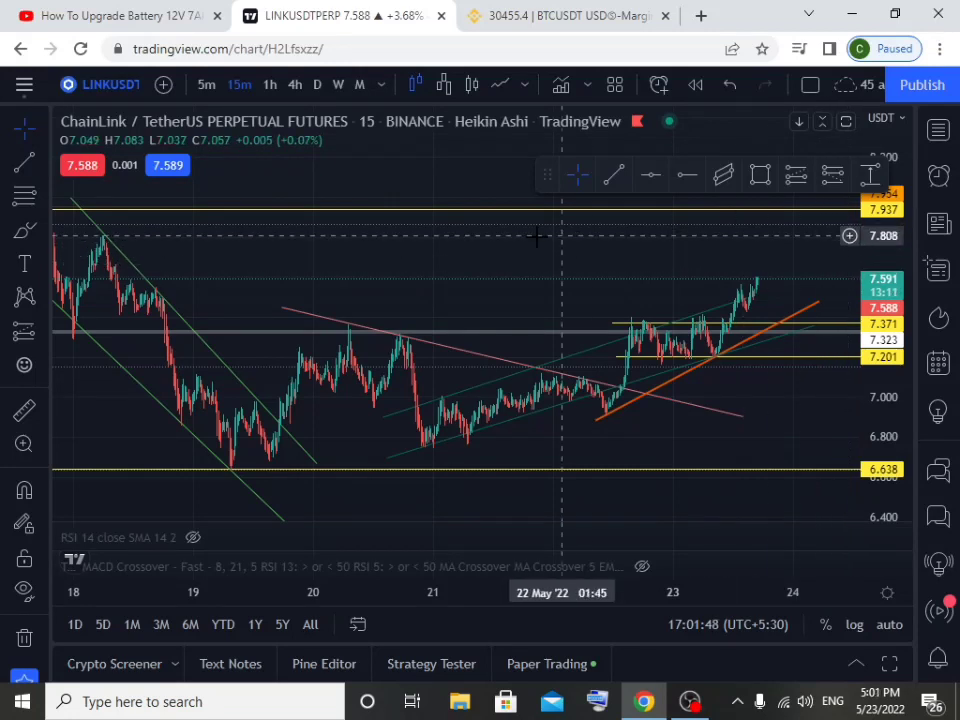
# - Search the crypto symbols for SHIB and look through the matching pairs and their exchanges
pyautogui.moveTo(538, 270); pyautogui.dragTo(523, 284)
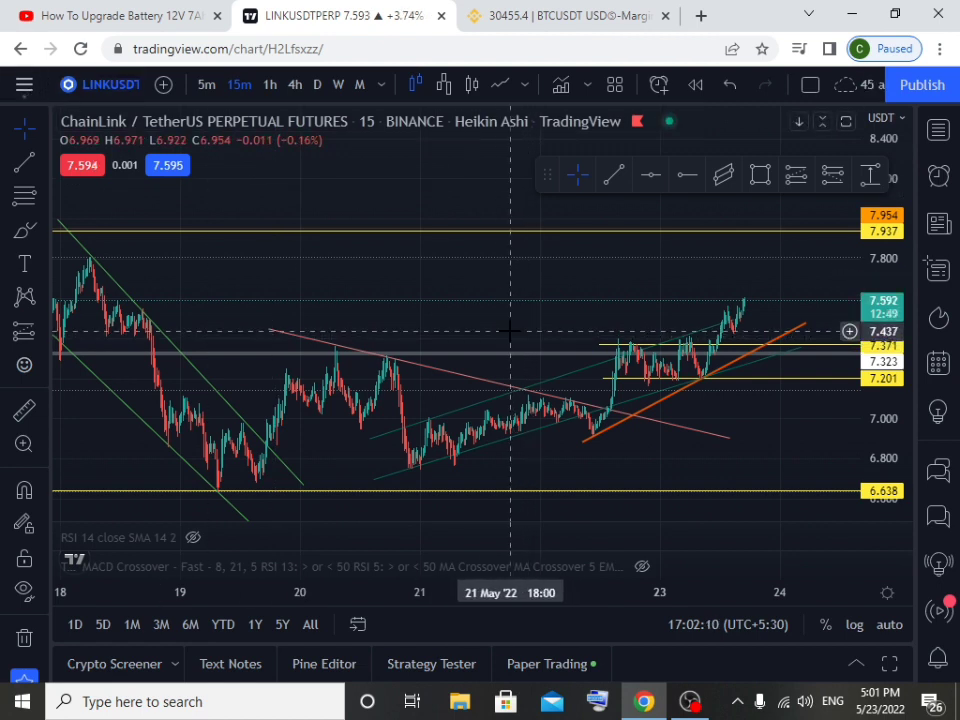
pyautogui.click(110, 92)
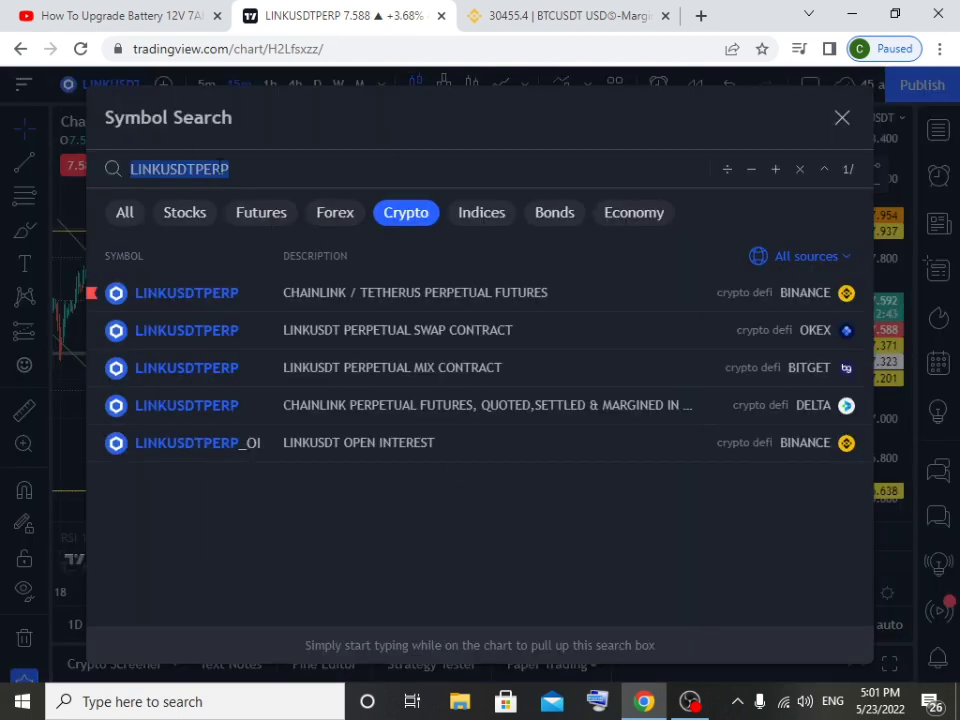
pyautogui.click(243, 169)
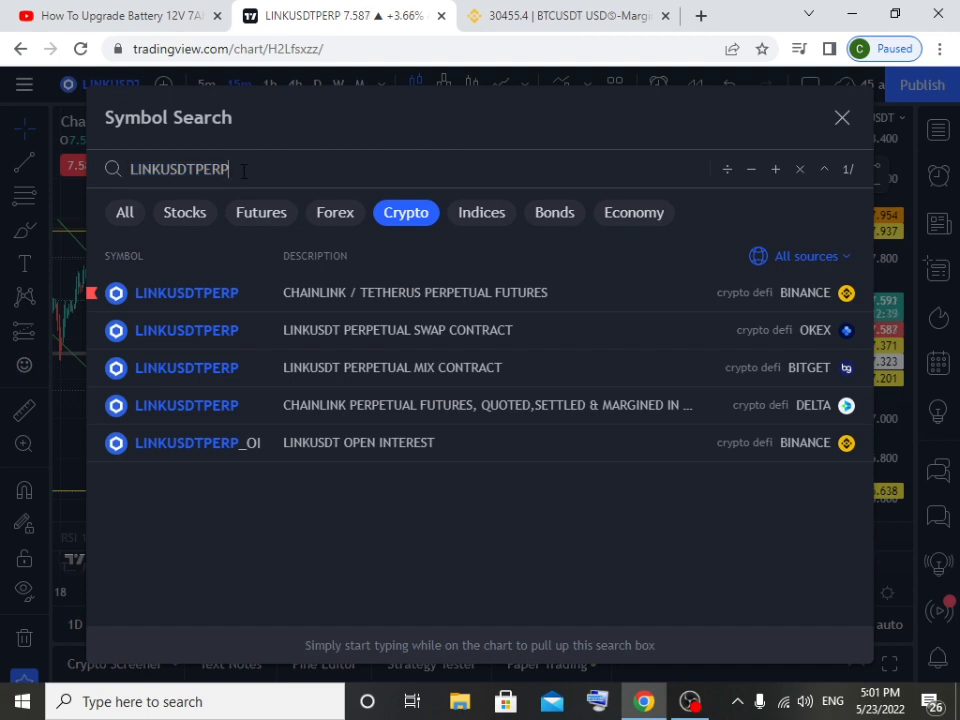
pyautogui.write('SHIB')
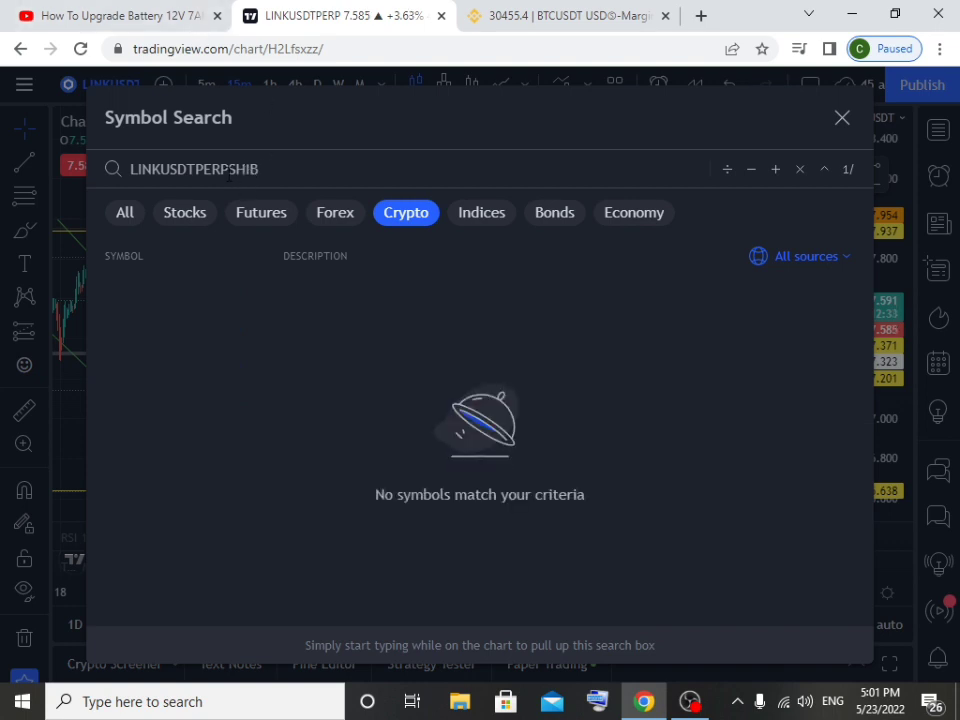
pyautogui.hotkey('shift', 'Home')
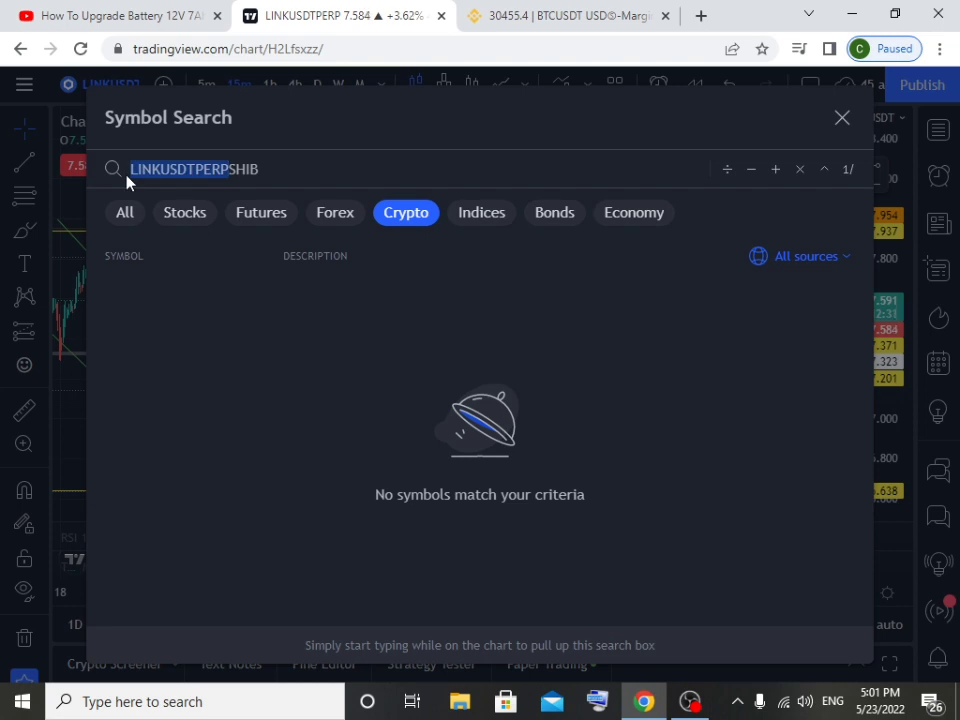
pyautogui.press('BackSpace')
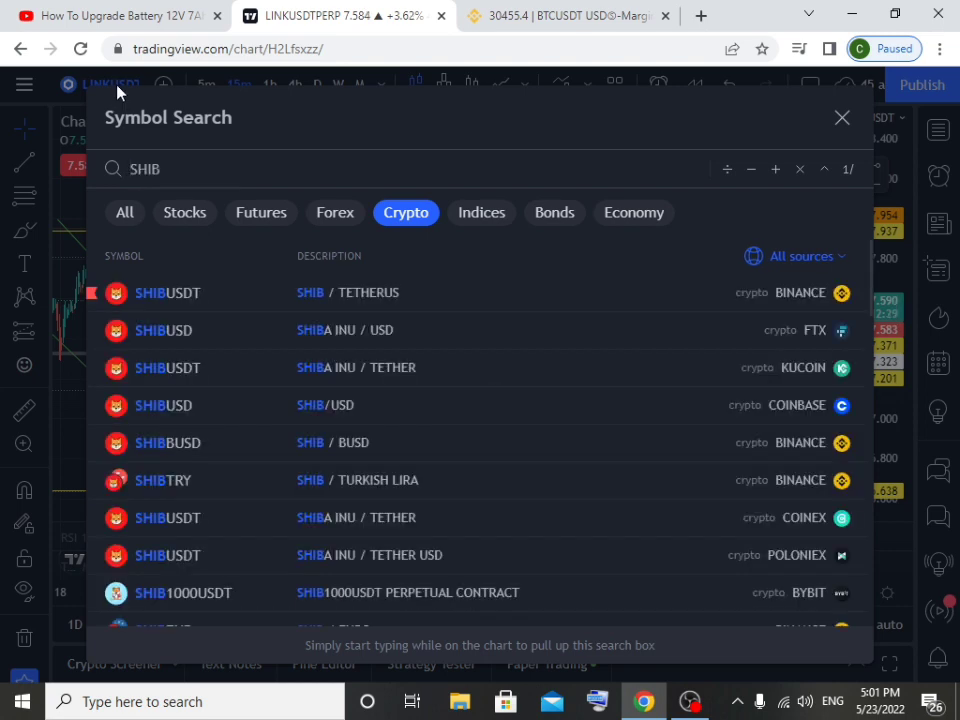
pyautogui.scroll(-2, 797, 323)
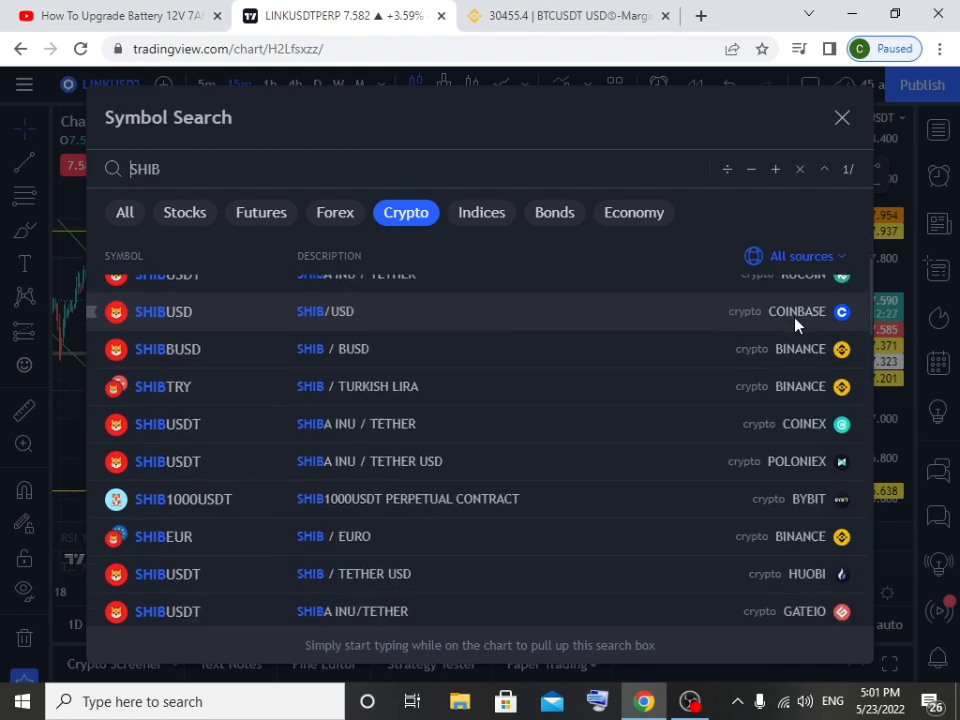
pyautogui.scroll(2, 801, 369)
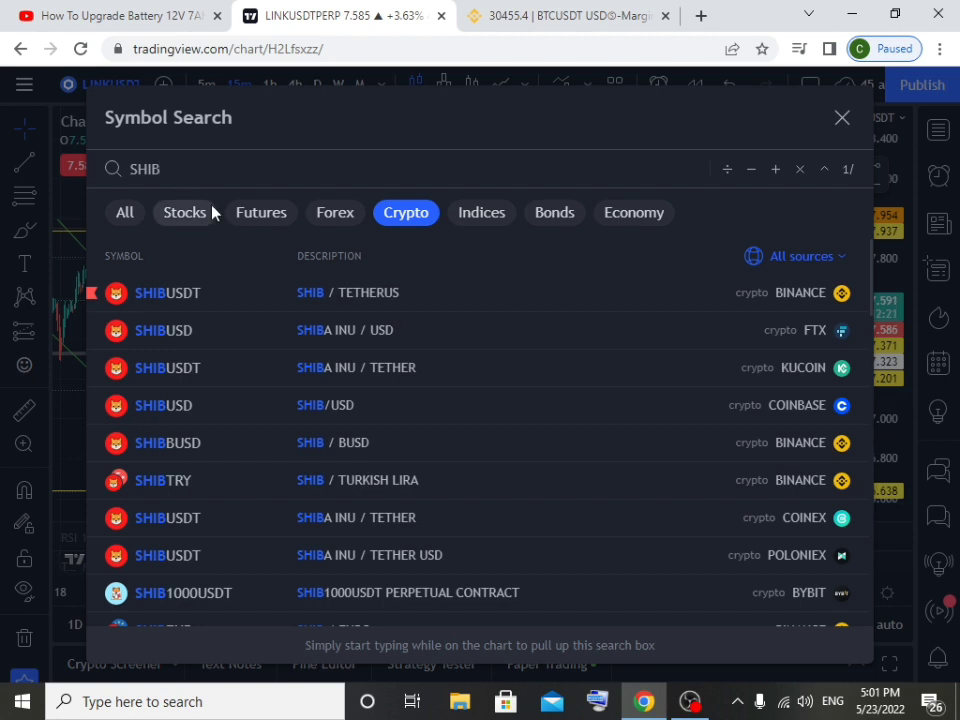
# - Extend the symbol search to SHIB P and check the results for a Binance perpetual contract
pyautogui.write('P')
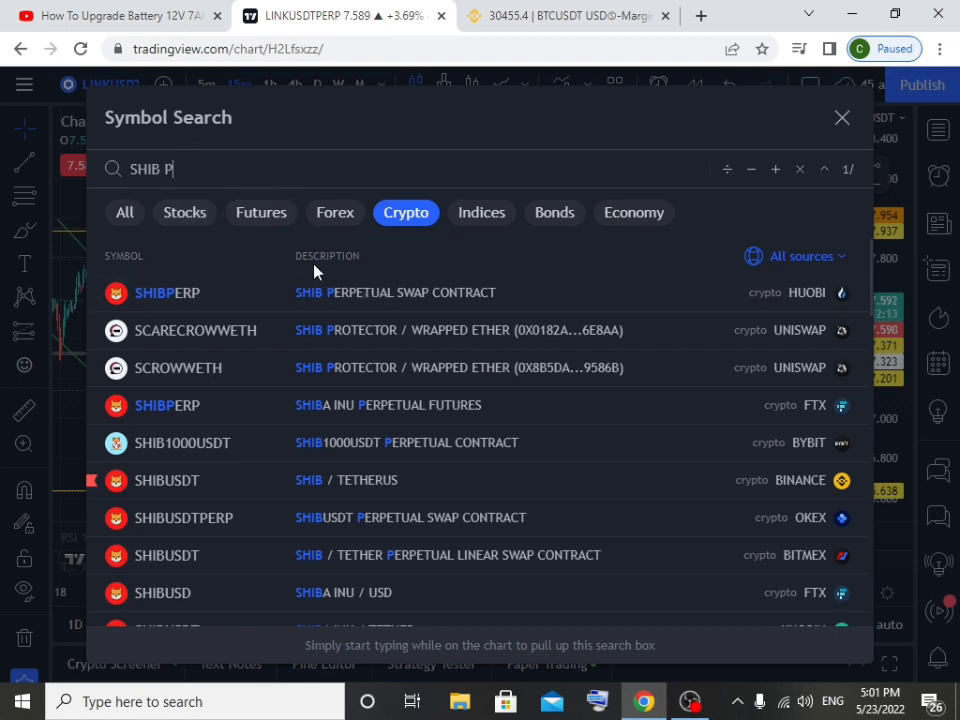
pyautogui.scroll(-1, 392, 311)
pyautogui.scroll(-2, 822, 430)
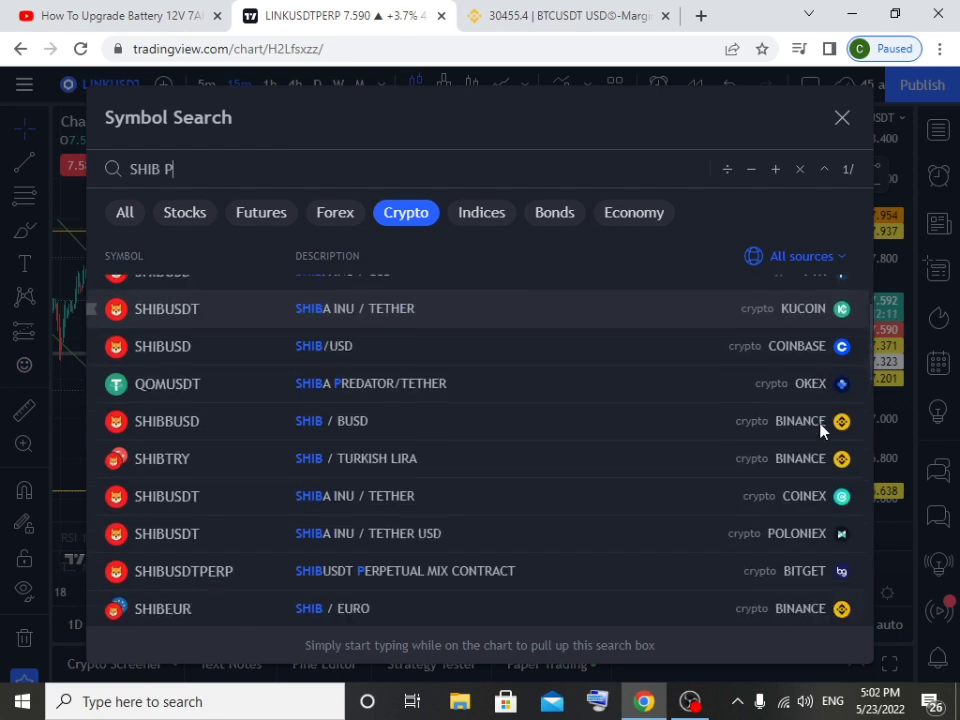
pyautogui.scroll(-2, 822, 428)
pyautogui.scroll(5, 760, 422)
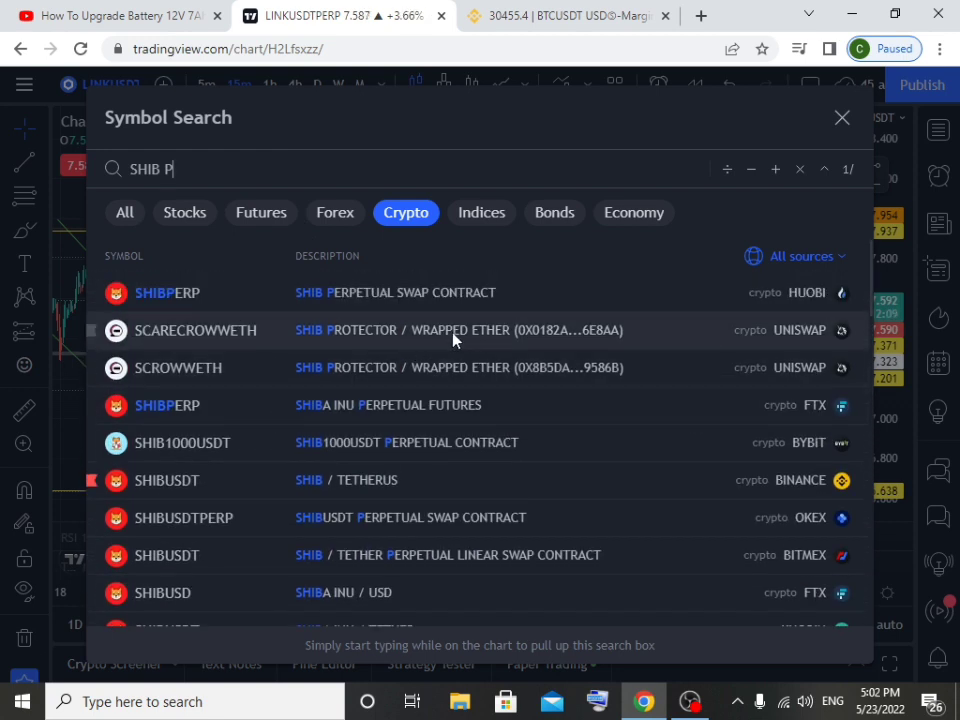
# - Restrict the symbol search to the Binance source
pyautogui.click(836, 260)
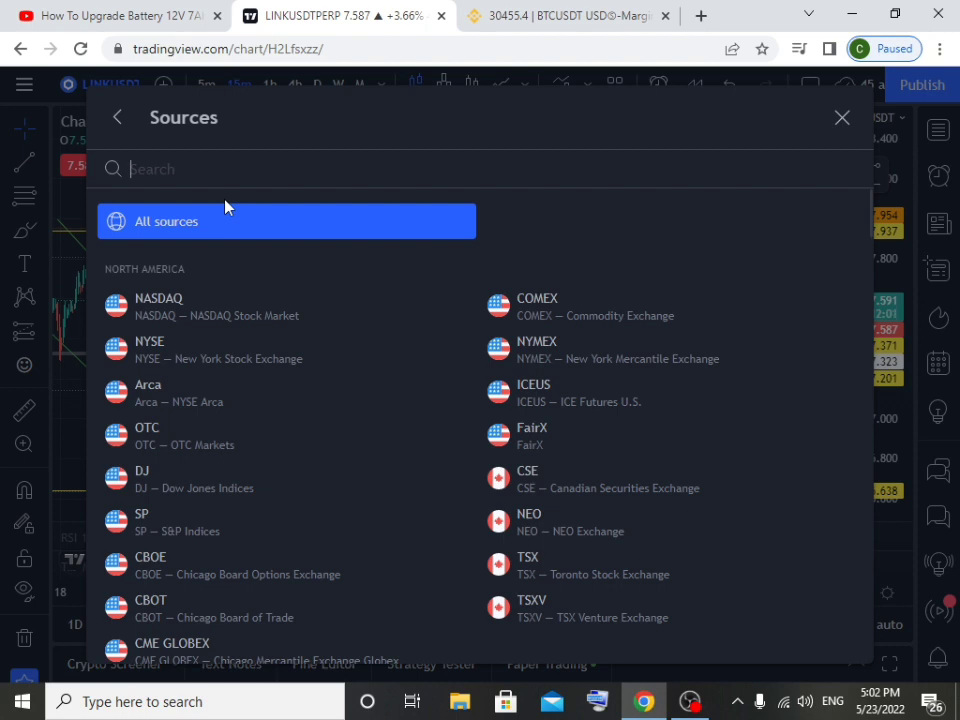
pyautogui.write('bin')
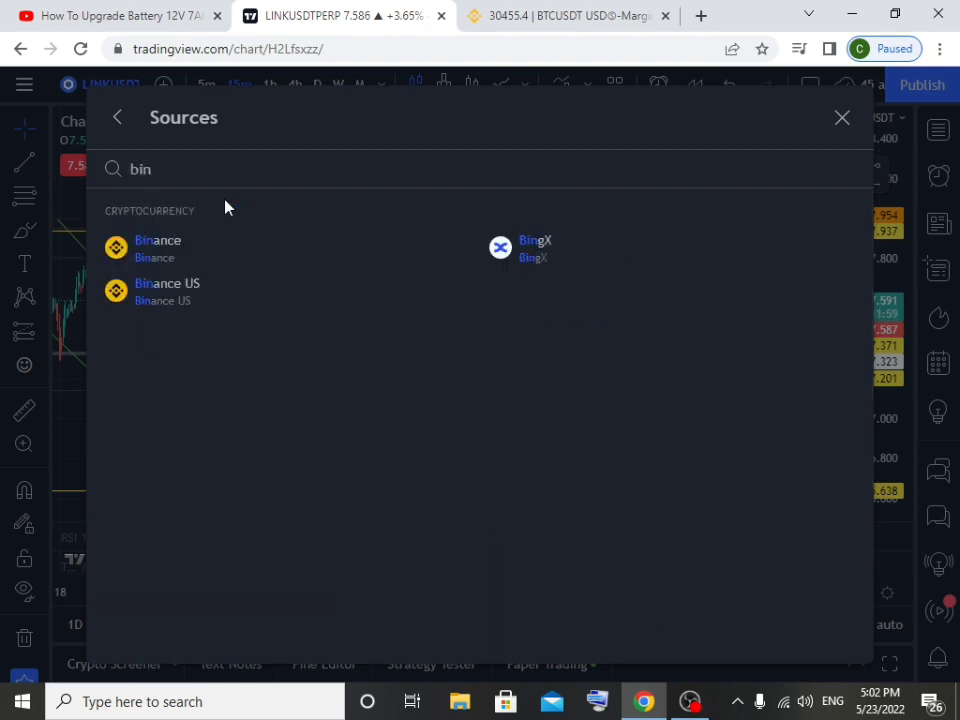
pyautogui.click(143, 250)
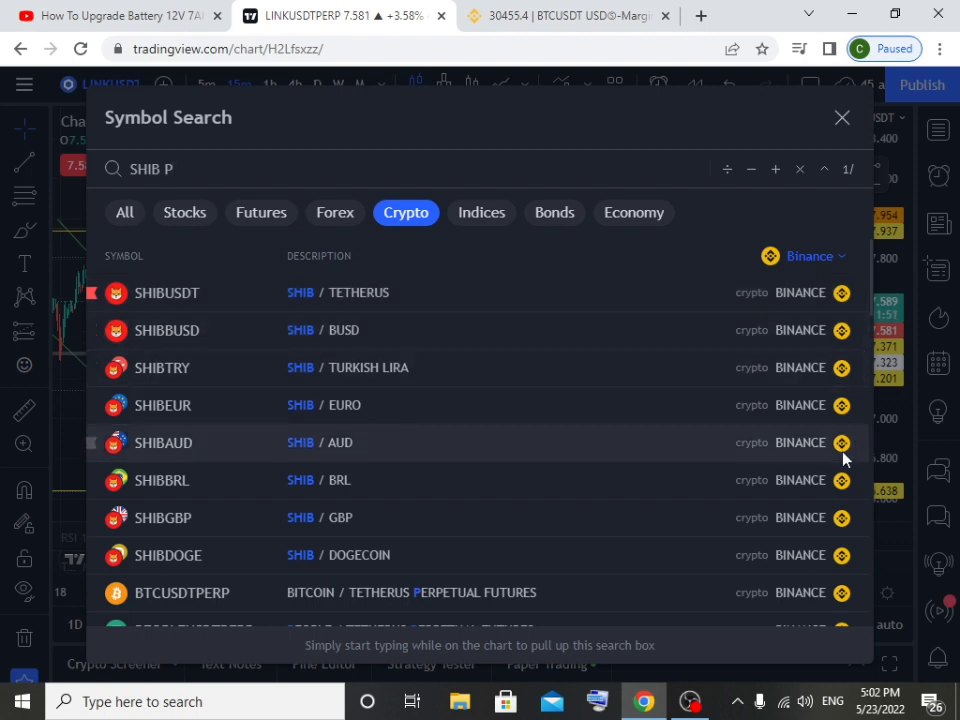
# - Examine the Binance results for SHIB P, comparing the spot pairs with the perpetual futures symbols
pyautogui.scroll(-6, 765, 426)
pyautogui.scroll(-7, 765, 426)
pyautogui.scroll(6, 765, 426)
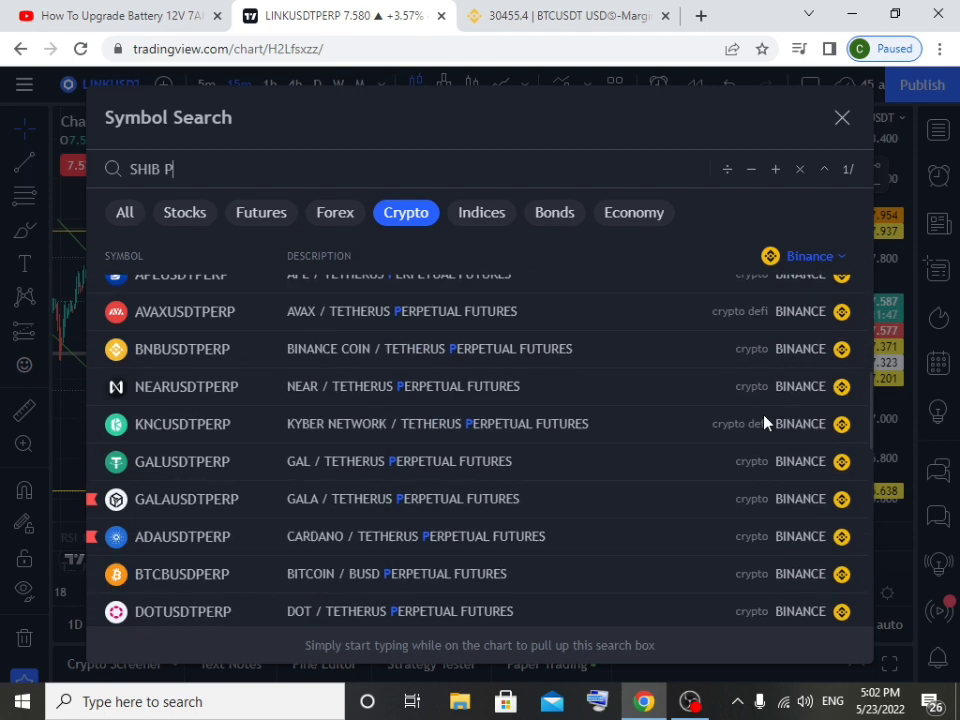
pyautogui.scroll(7, 765, 424)
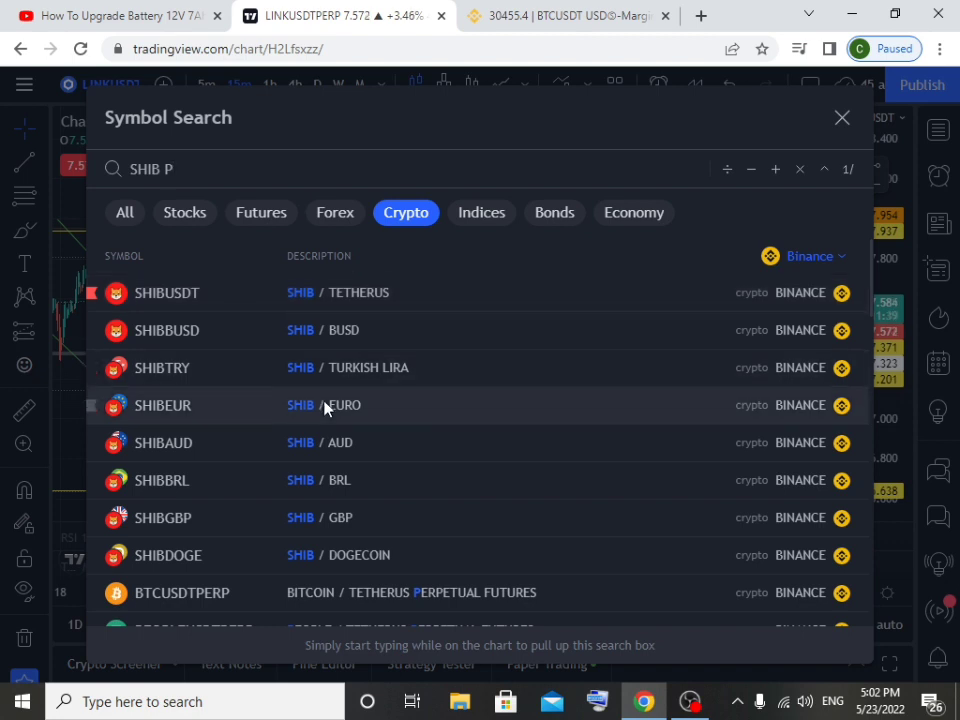
pyautogui.scroll(-1, 300, 380)
pyautogui.scroll(-4, 221, 279)
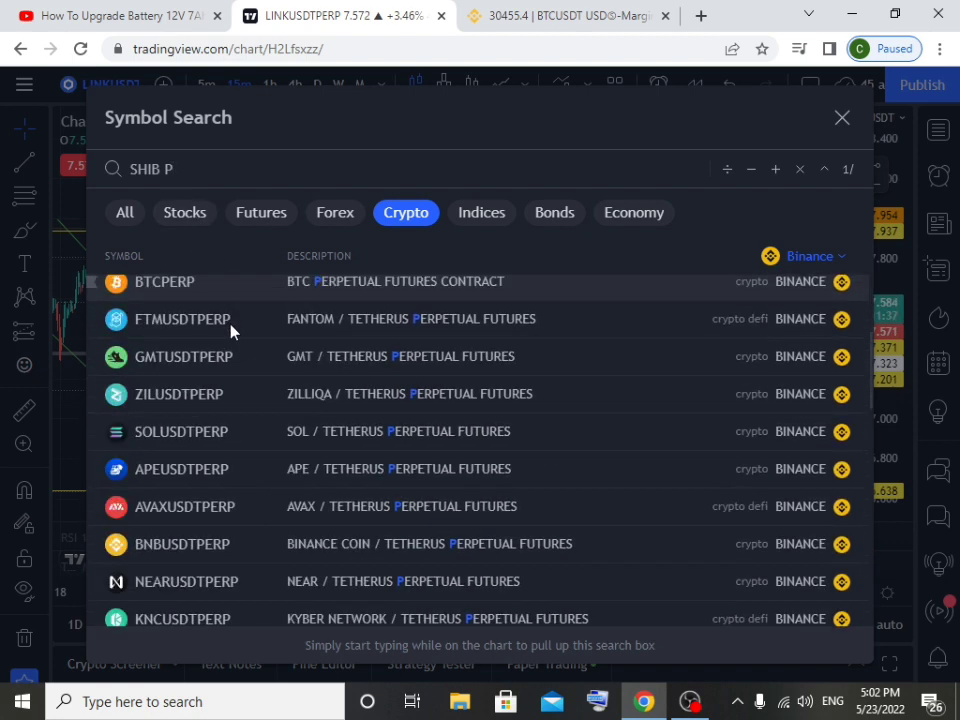
pyautogui.scroll(-2, 274, 401)
pyautogui.scroll(7, 274, 364)
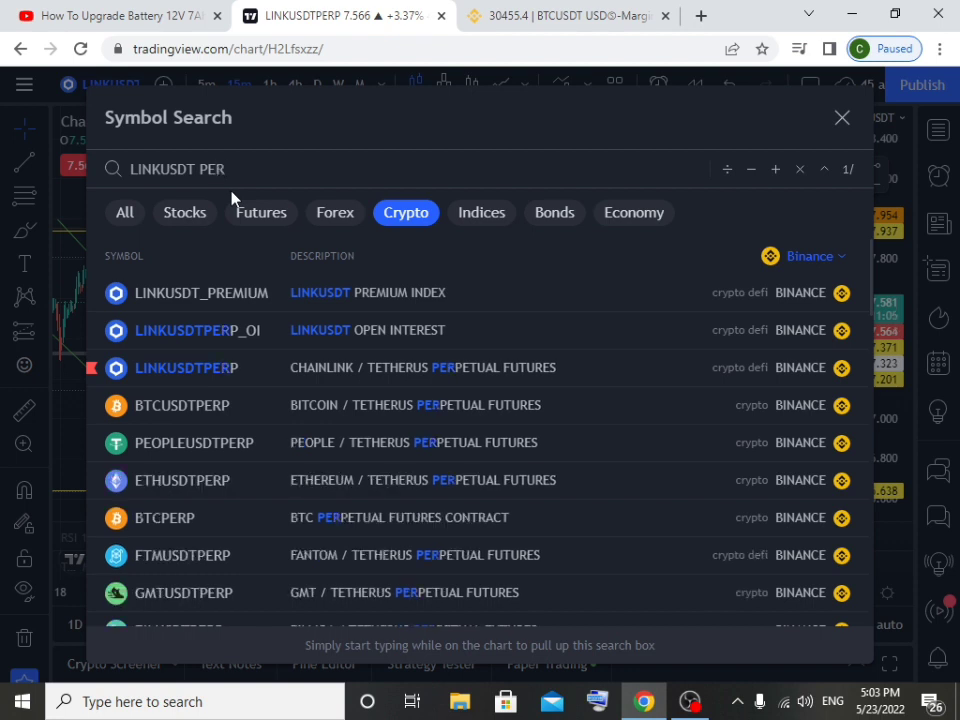
# - Load the Binance LINKUSDTPERP perpetual futures symbol on the chart
pyautogui.click(92, 79)
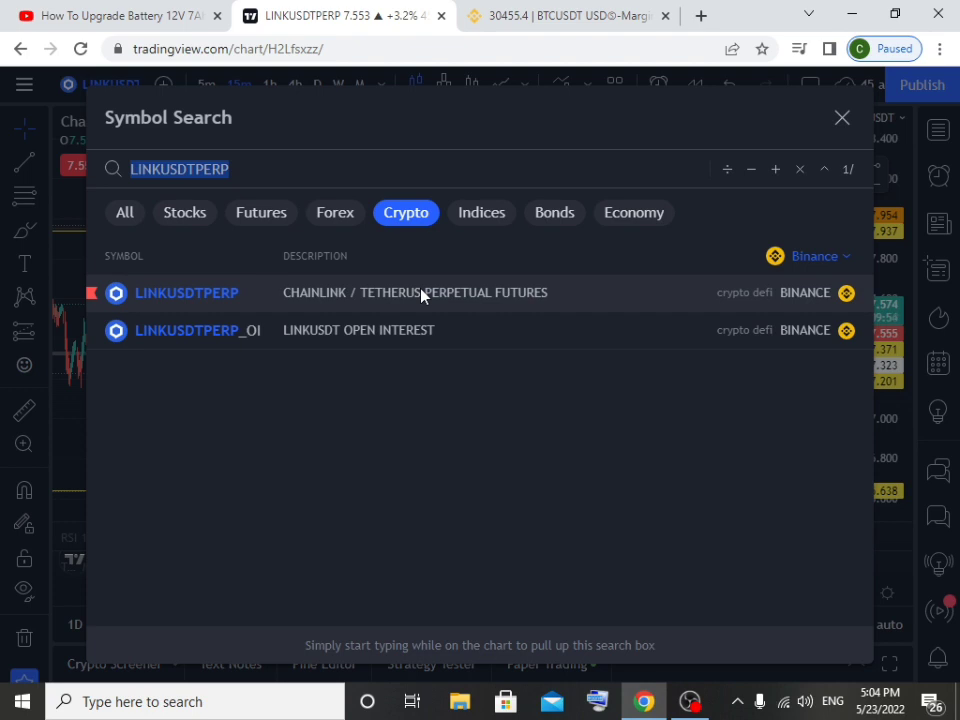
pyautogui.click(421, 294)
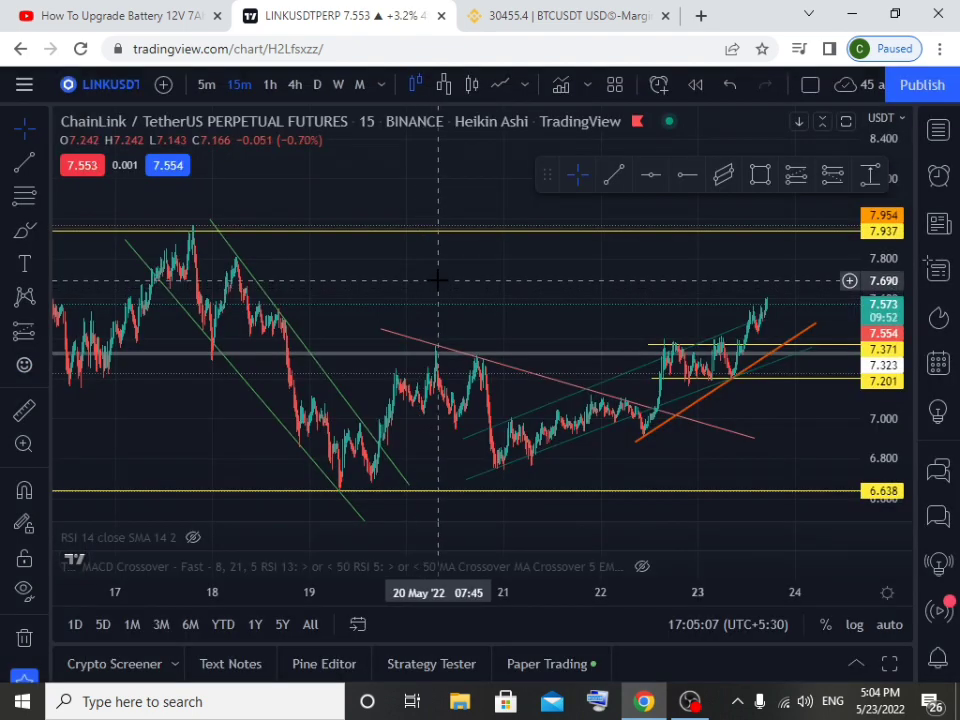
# - Inspect the recent LINKUSDTPERP price action and the yellow horizontal levels at 7.371, 7.937 and 6.638
pyautogui.moveTo(437, 280); pyautogui.dragTo(379, 271)
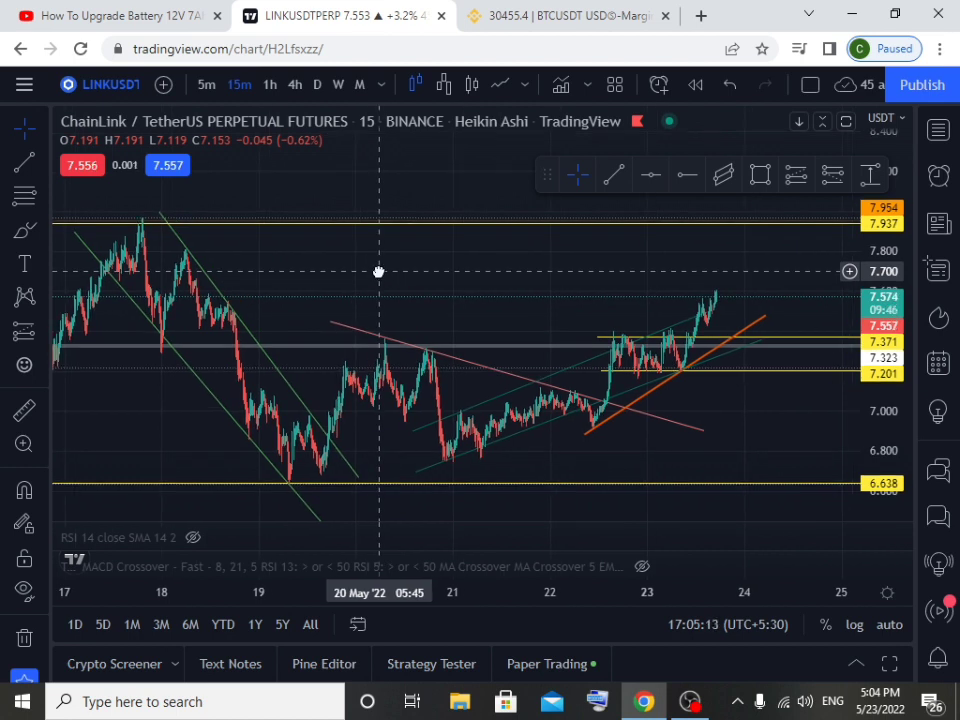
pyautogui.moveTo(476, 270); pyautogui.dragTo(336, 279)
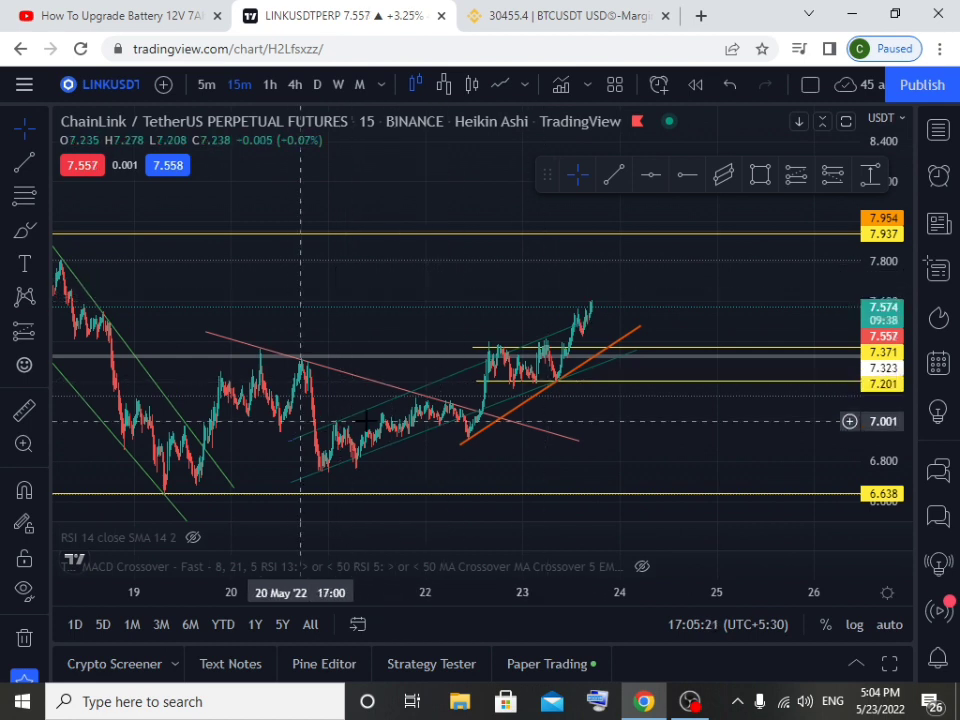
pyautogui.click(691, 347)
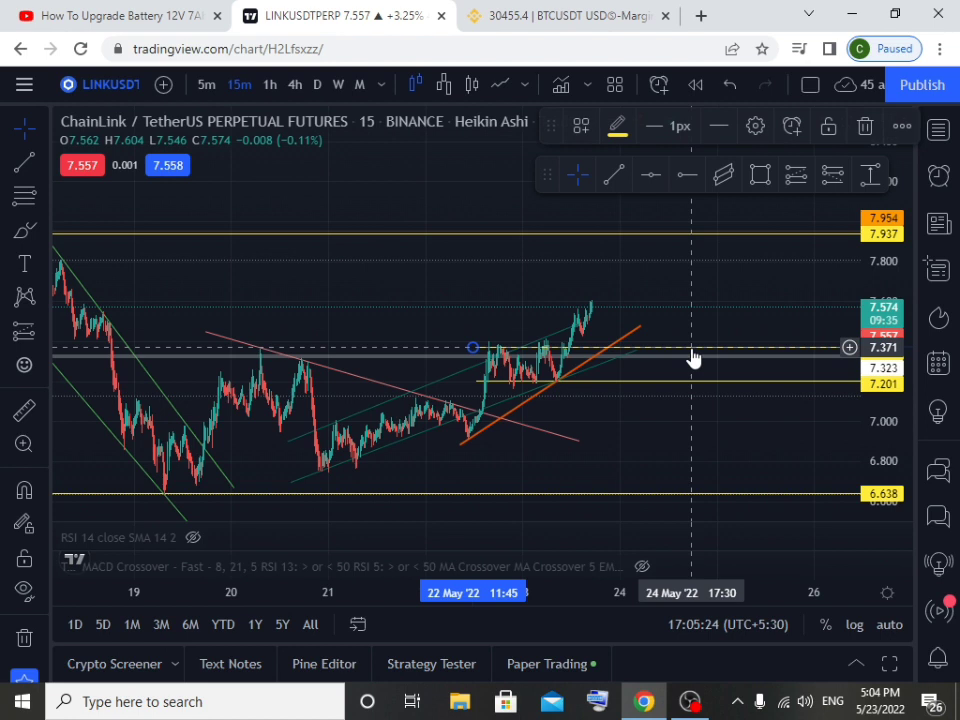
pyautogui.click(615, 238)
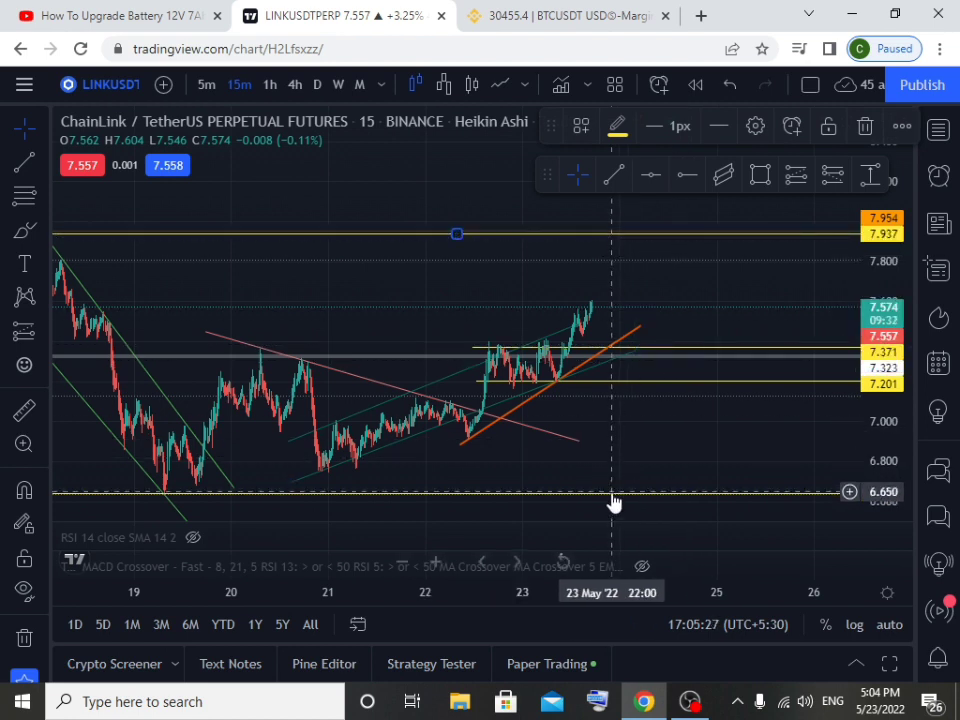
pyautogui.click(579, 495)
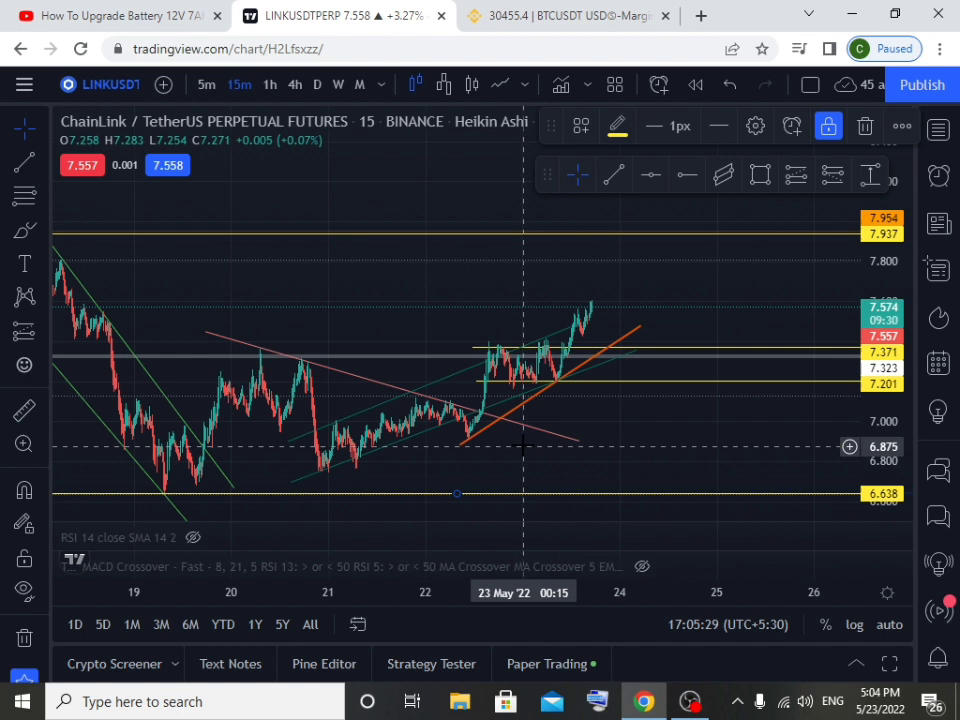
pyautogui.click(459, 272)
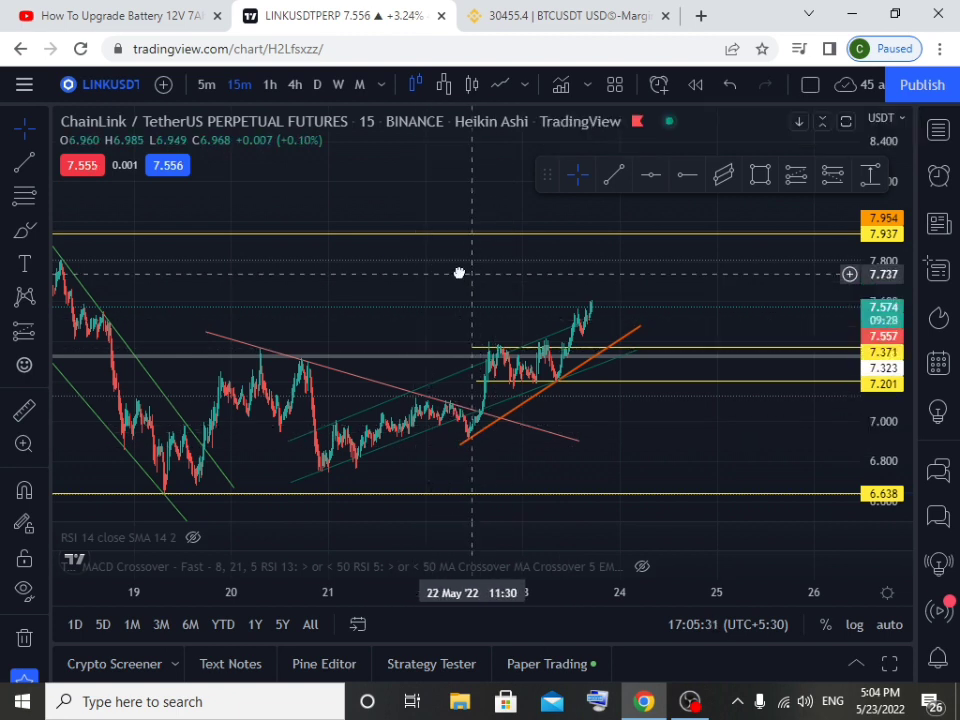
# - Switch the chart interval to 1 minute and bring the latest candles into view
pyautogui.moveTo(459, 272); pyautogui.dragTo(404, 269)
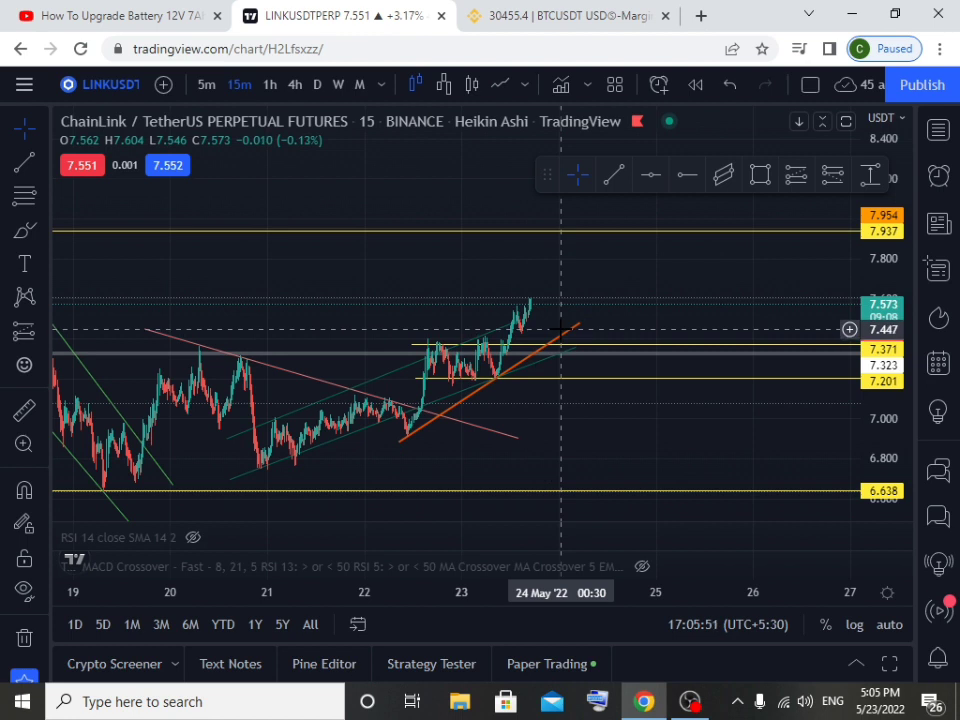
pyautogui.click(381, 85)
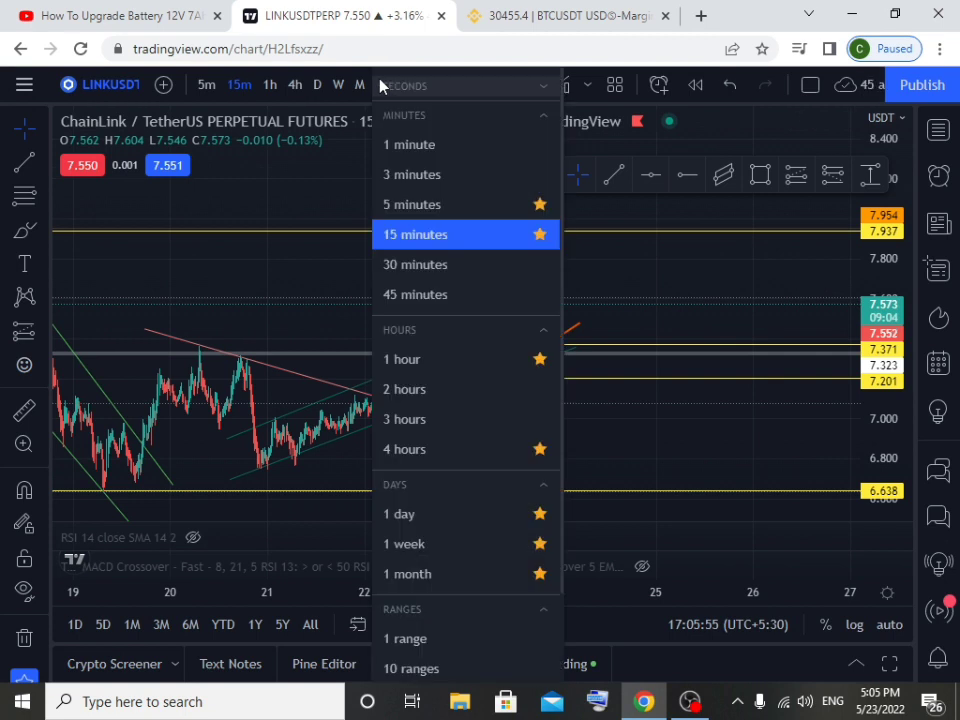
pyautogui.click(418, 144)
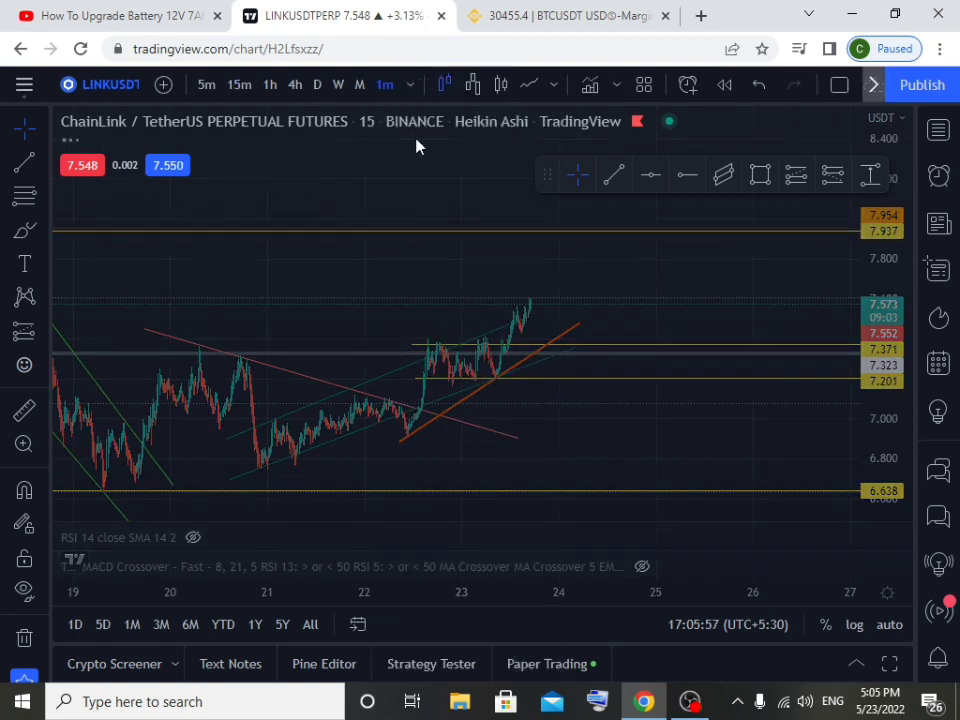
pyautogui.moveTo(506, 314); pyautogui.dragTo(501, 390)
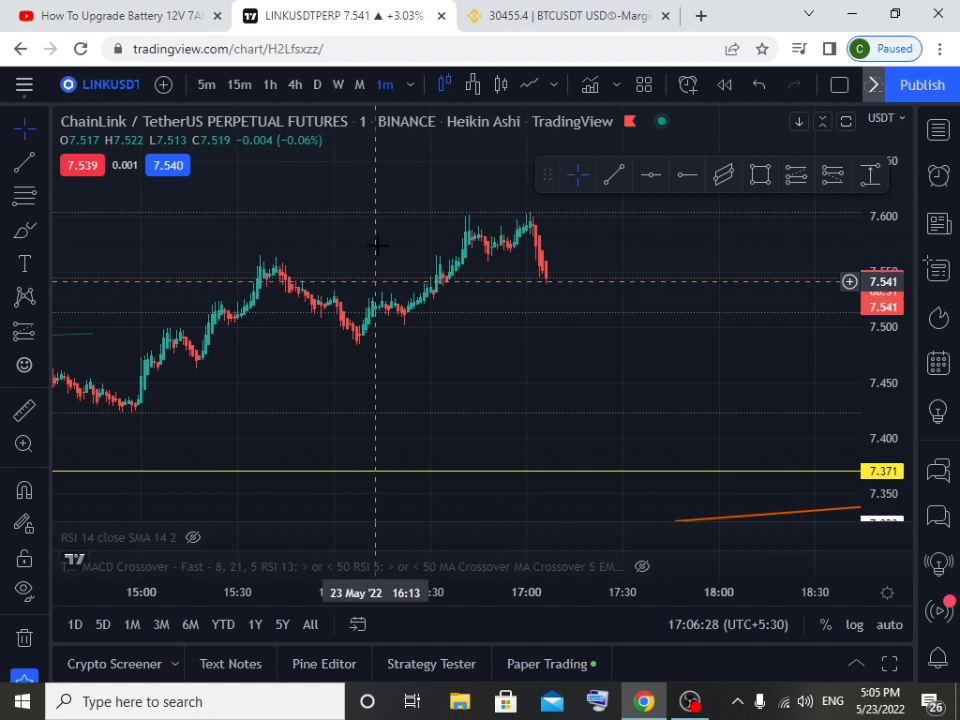
# - Draw a rising trend line beneath the recent lows, from about 7.471 at 15:57 to about 7.552 at 17:29
pyautogui.click(24, 160)
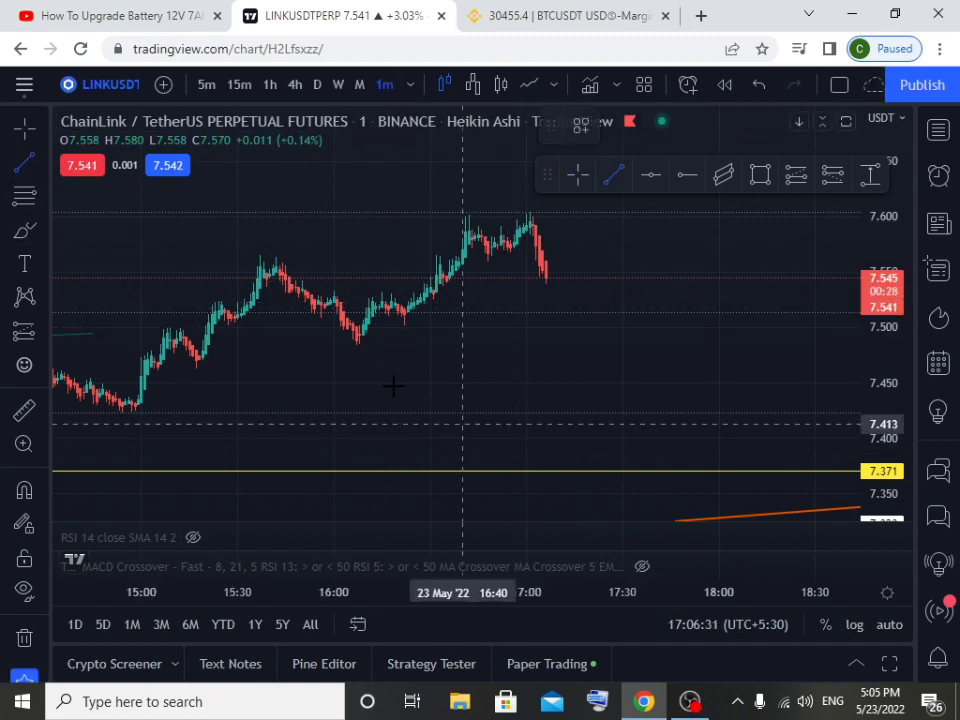
pyautogui.click(341, 356)
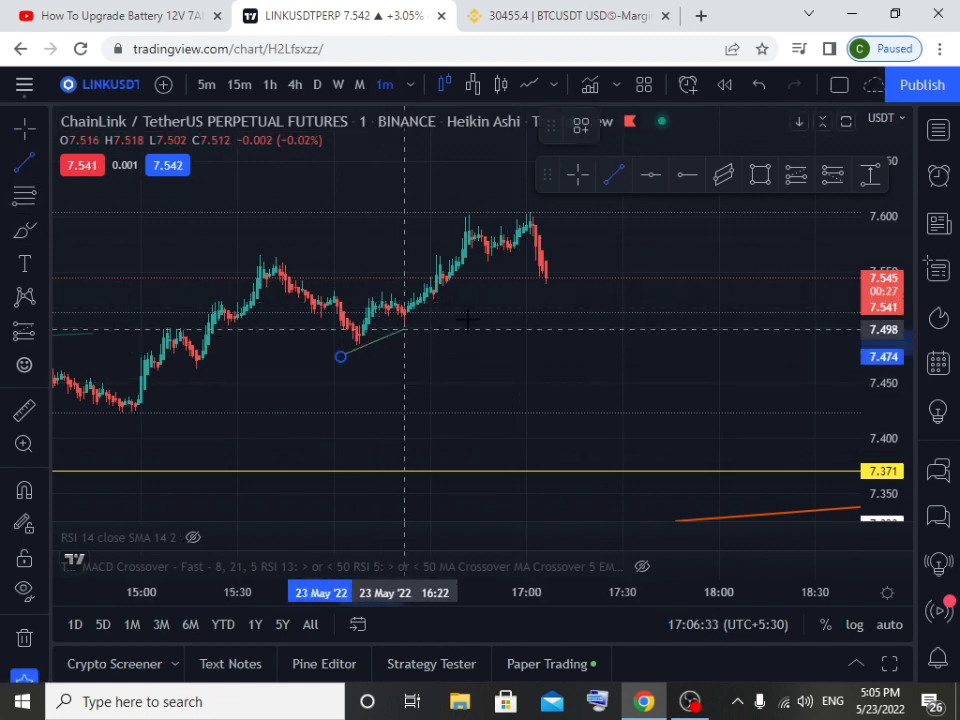
pyautogui.click(614, 266)
pyautogui.moveTo(341, 357); pyautogui.dragTo(325, 360)
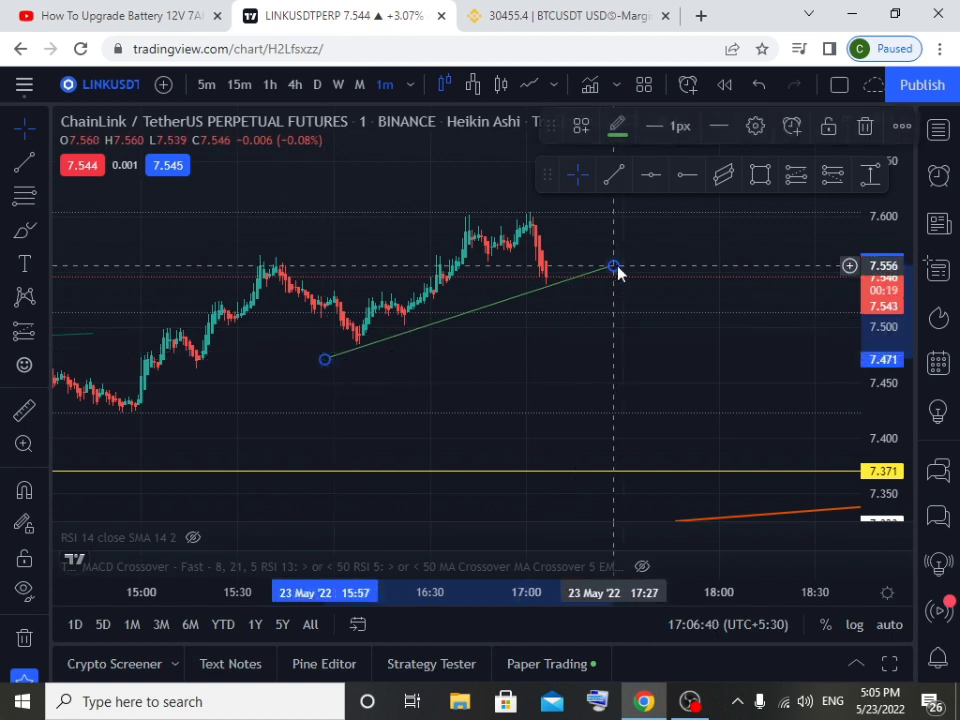
pyautogui.moveTo(619, 272); pyautogui.dragTo(625, 274)
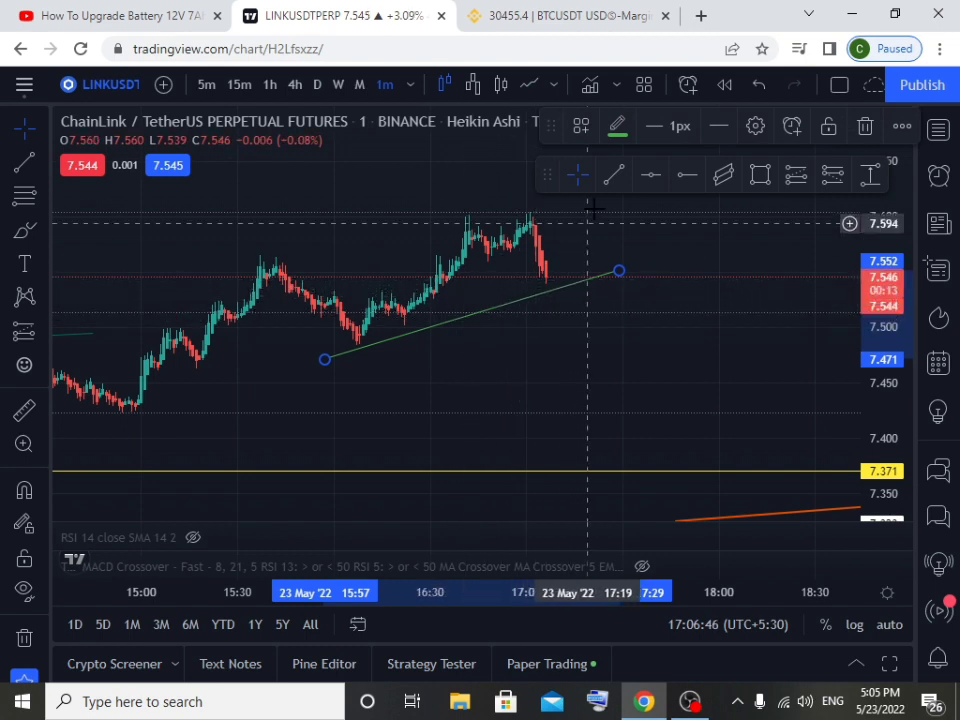
# - Create an alert for LINKUSDTPERP crossing the rising trend line, triggering Only Once with app notification and pop-up
pyautogui.click(795, 130)
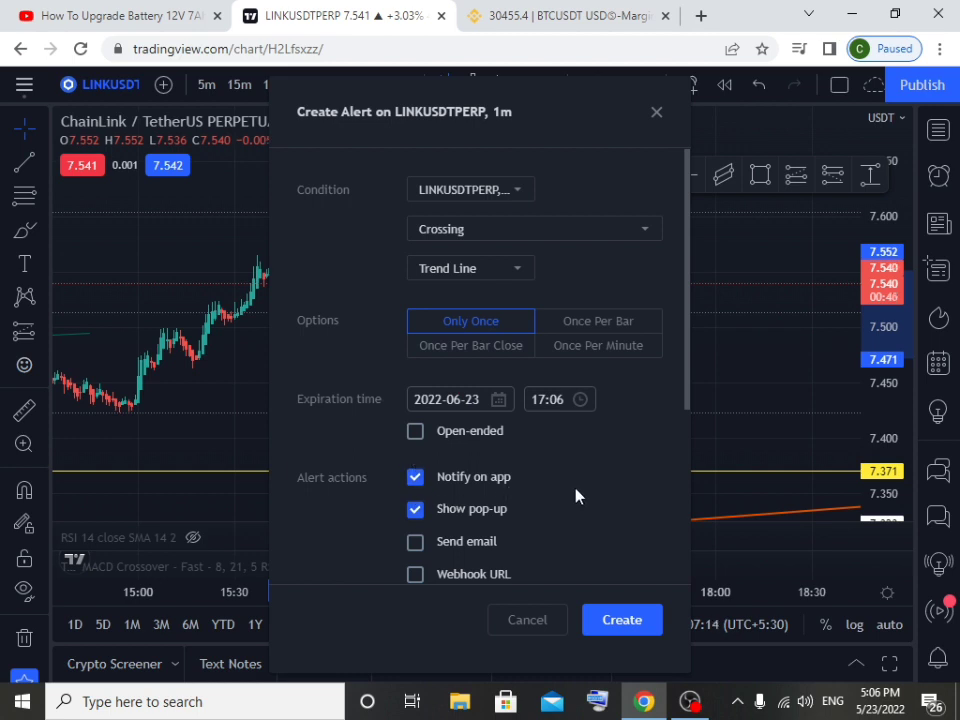
pyautogui.scroll(-2, 574, 497)
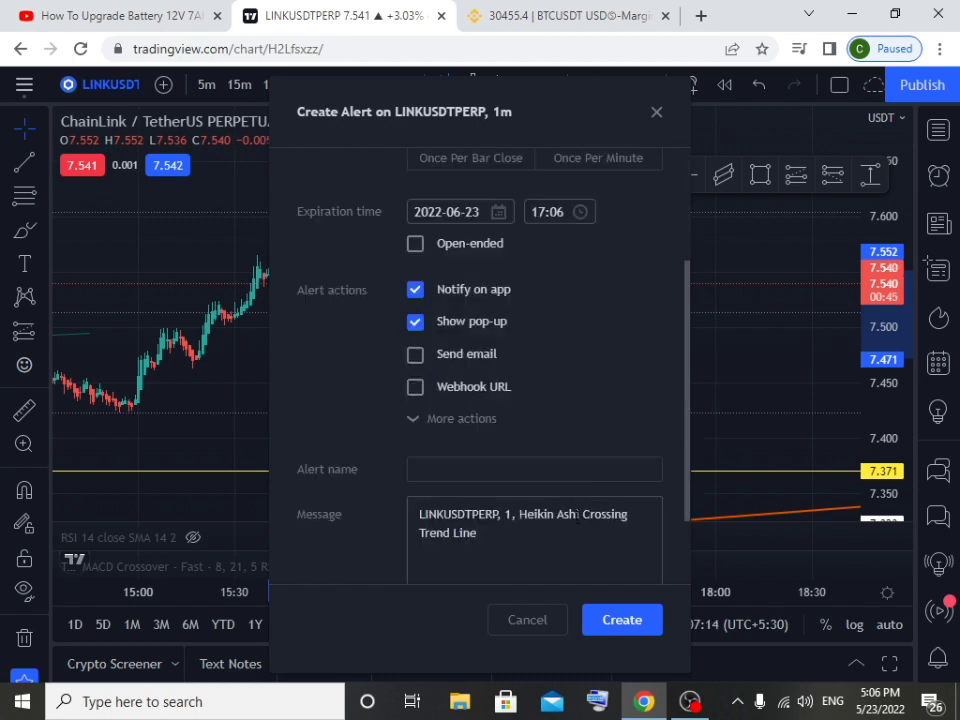
pyautogui.click(474, 469)
pyautogui.scroll(-2, 564, 392)
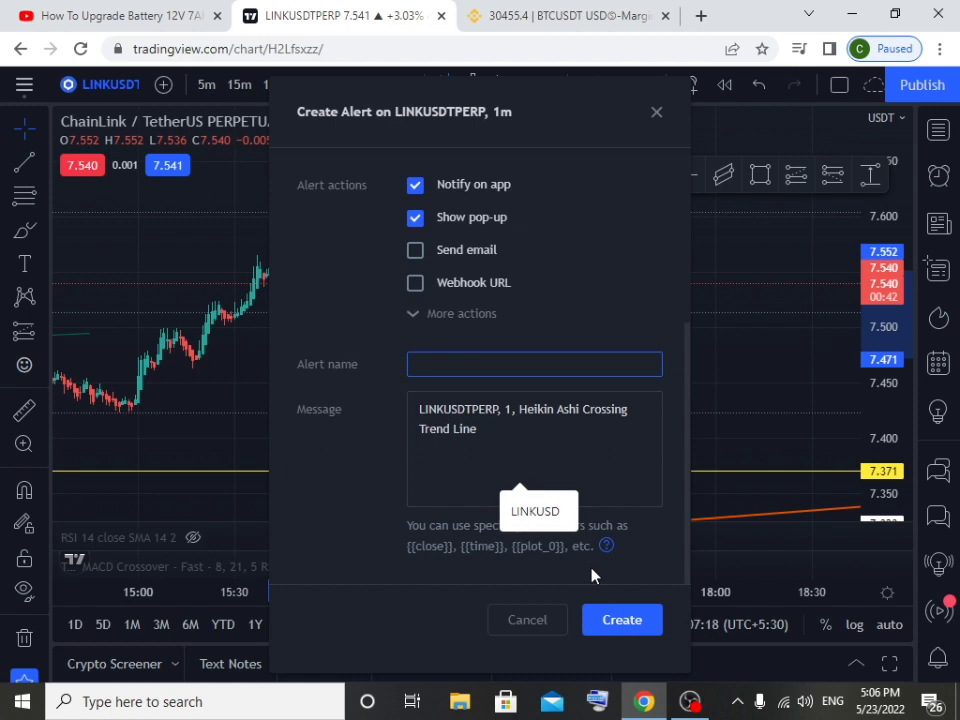
pyautogui.click(621, 620)
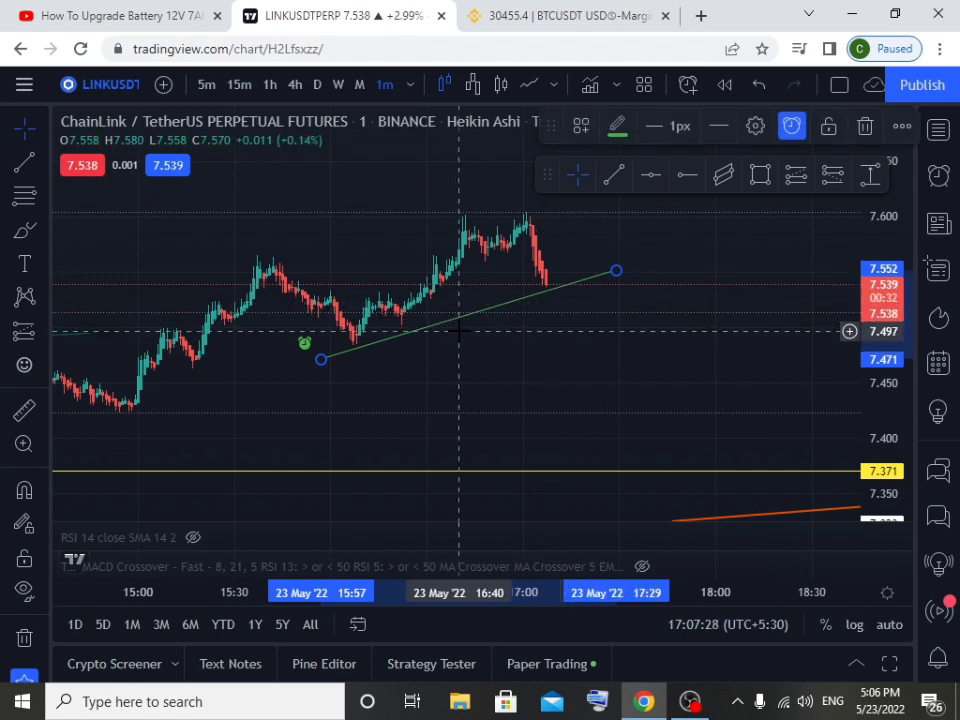
pyautogui.click(563, 317)
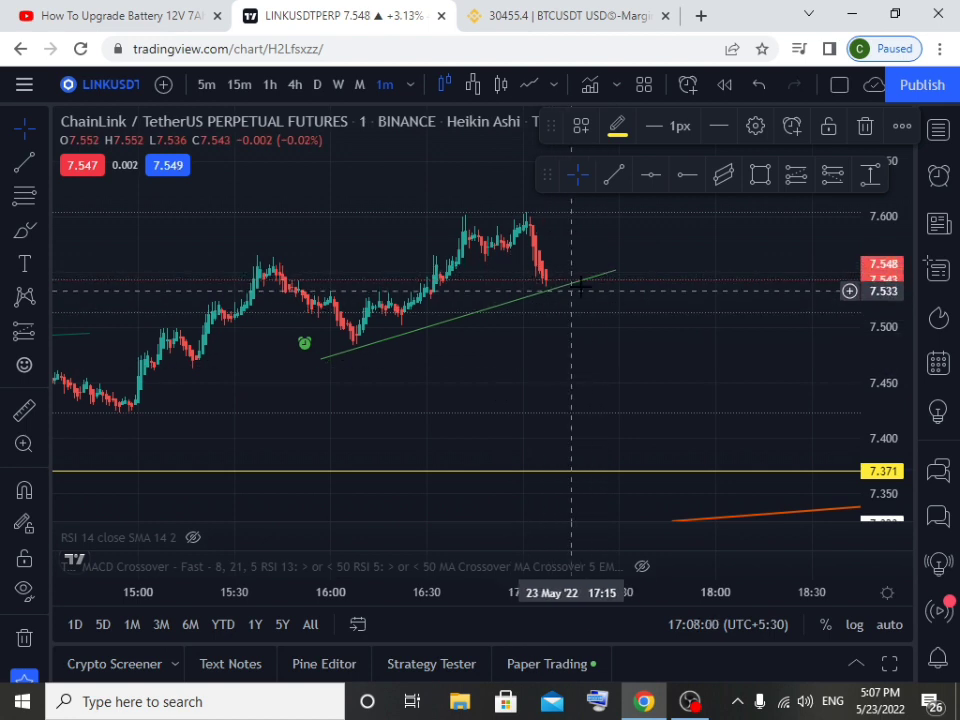
pyautogui.moveTo(616, 278)
pyautogui.mouseDown()
pyautogui.moveTo(619, 266)
pyautogui.moveTo(630, 268)
pyautogui.mouseUp()
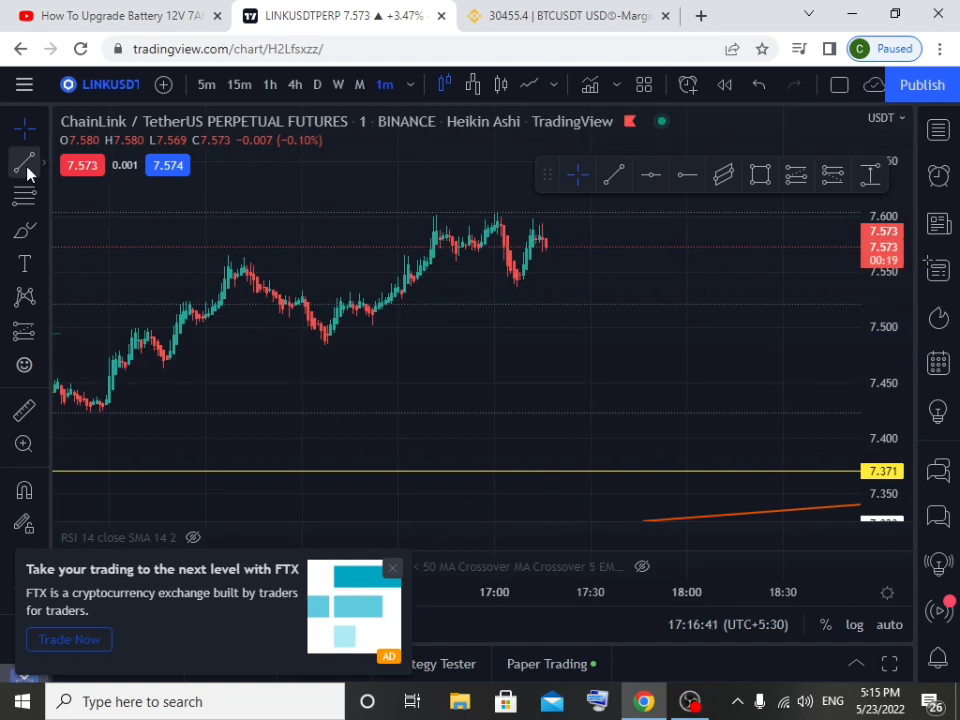
# - Draw a short rising trend line near the latest candles, from about 7.562 to about 7.586 at 17:29
pyautogui.click(25, 163)
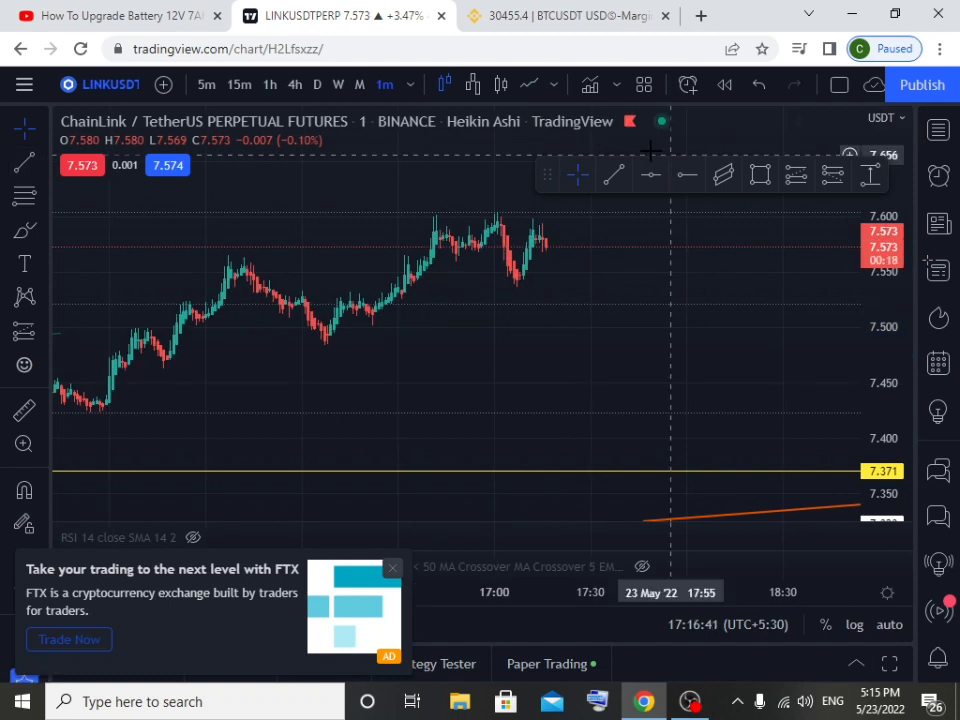
pyautogui.click(539, 259)
pyautogui.click(587, 232)
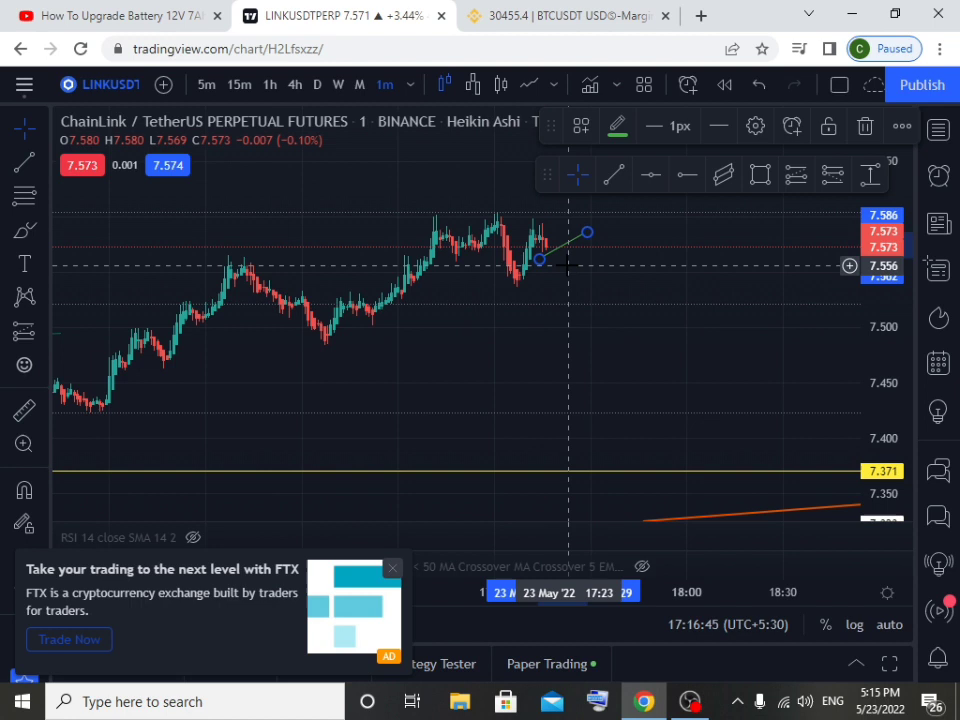
pyautogui.click(567, 271)
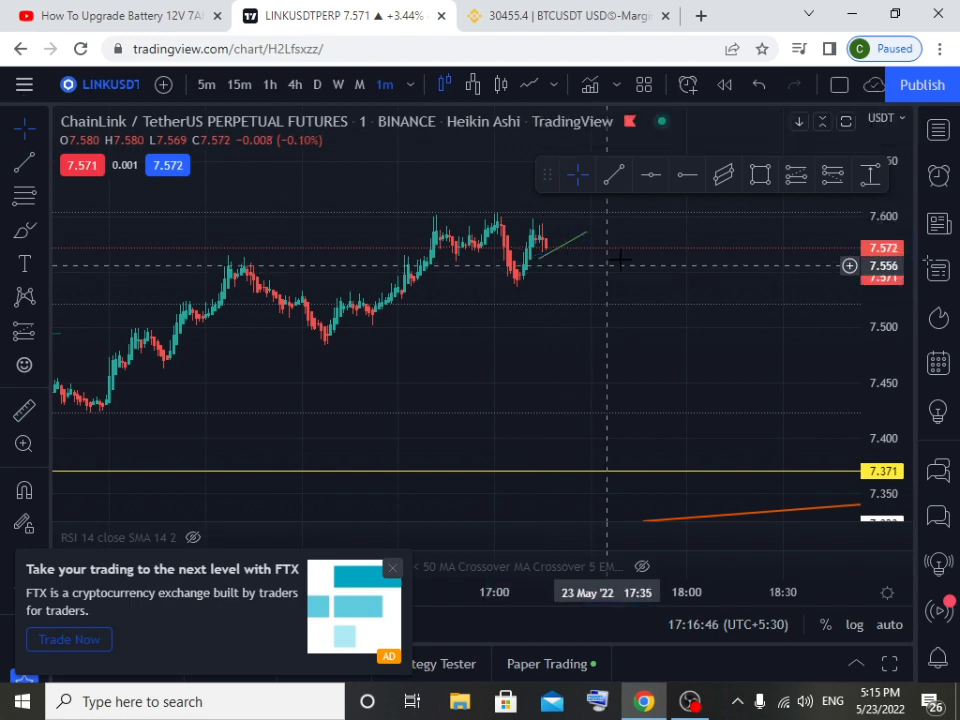
# - Create an Only Once alert for LINKUSDTPERP crossing the short trend line, with app notification and pop-up
pyautogui.click(573, 242)
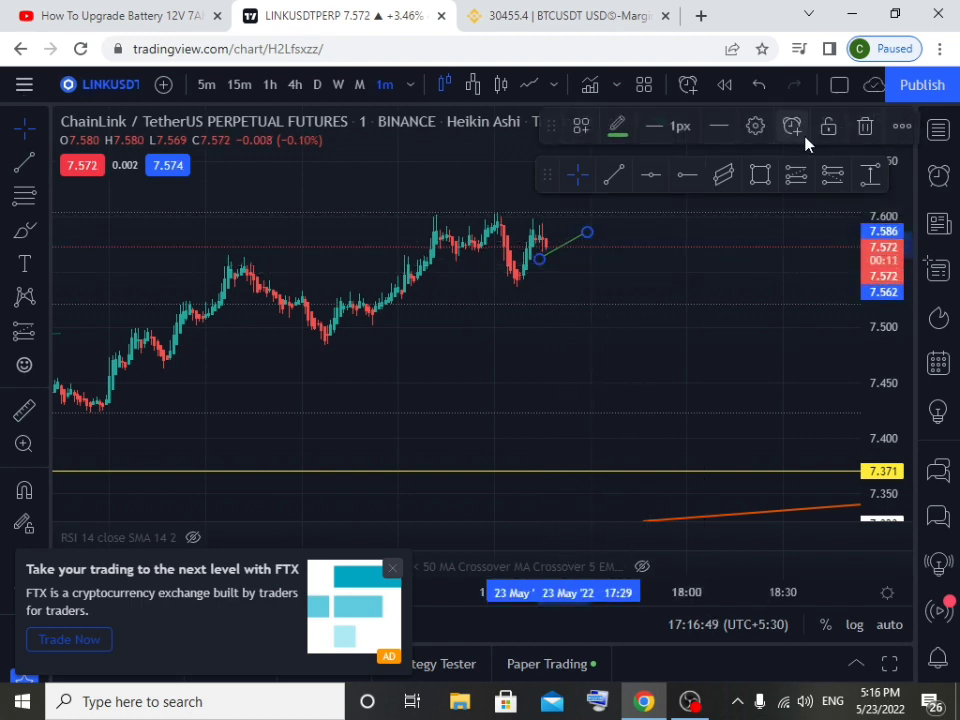
pyautogui.click(794, 126)
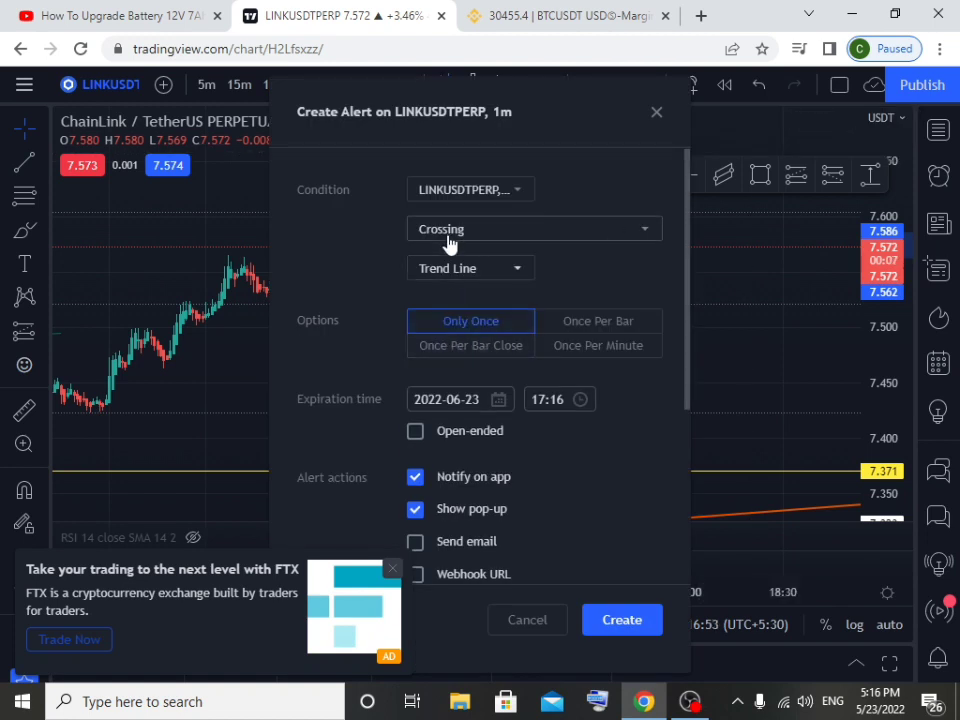
pyautogui.click(621, 620)
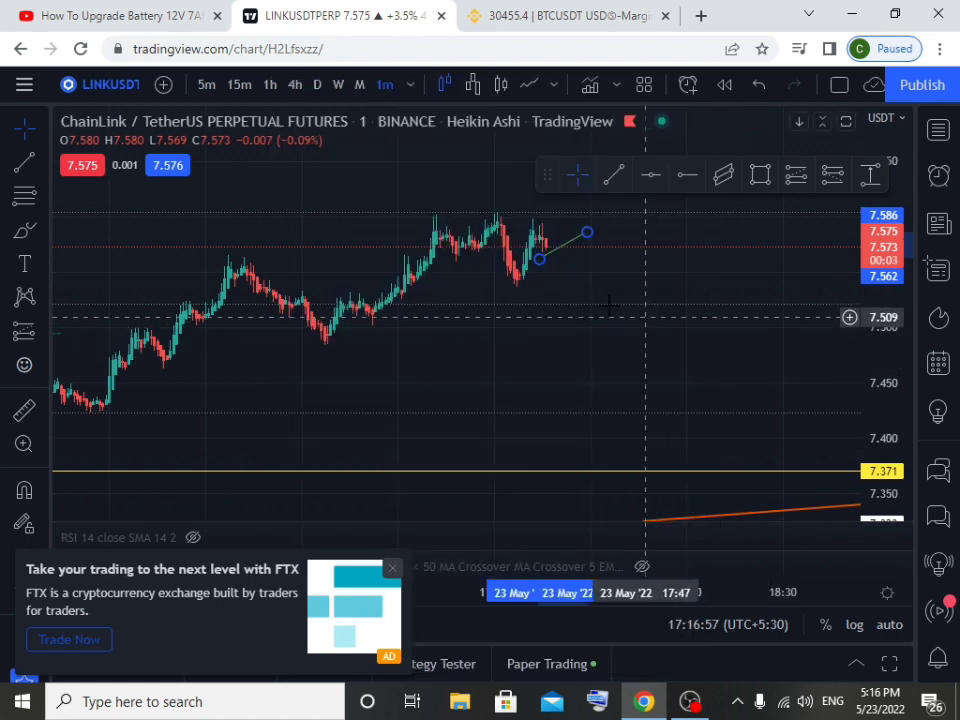
pyautogui.click(607, 310)
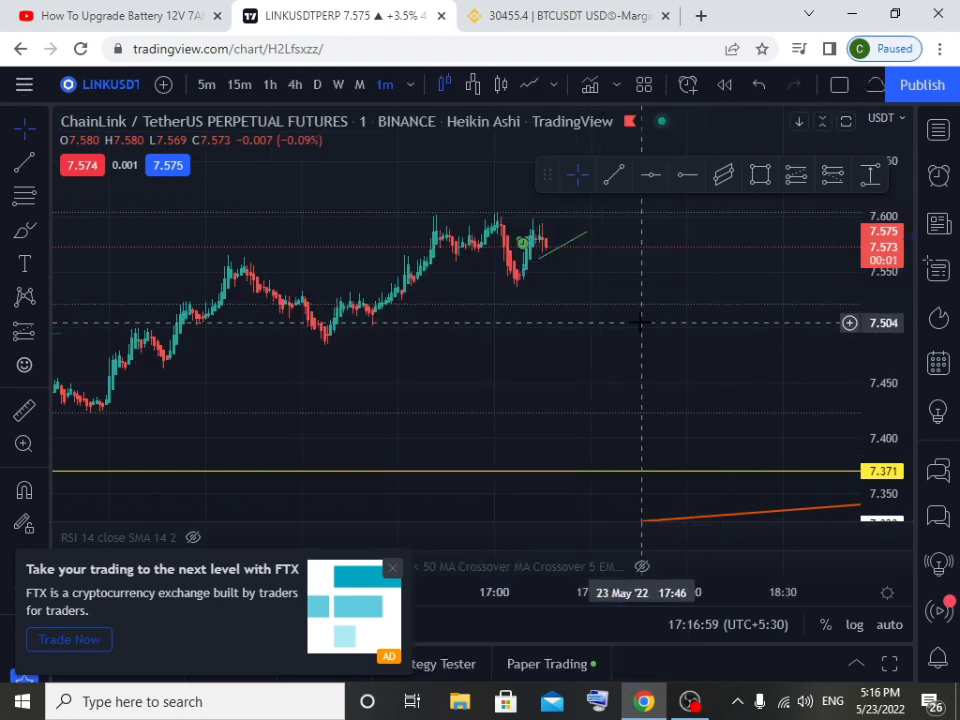
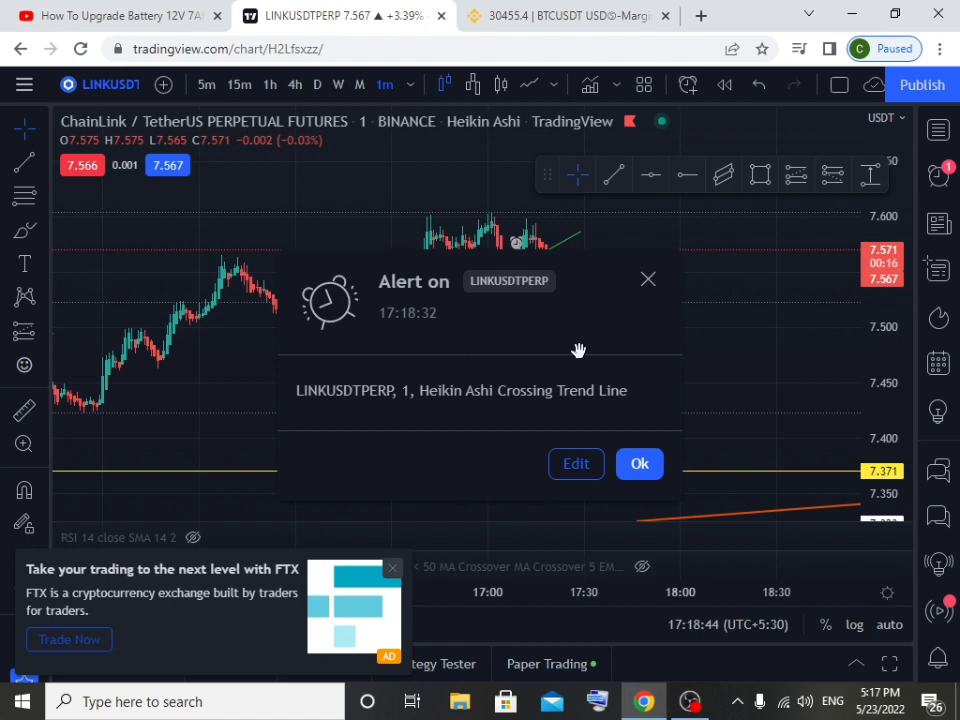
# - Dismiss the triggered LINKUSDTPERP alert and delete the short trend line together with its alert
pyautogui.click(641, 464)
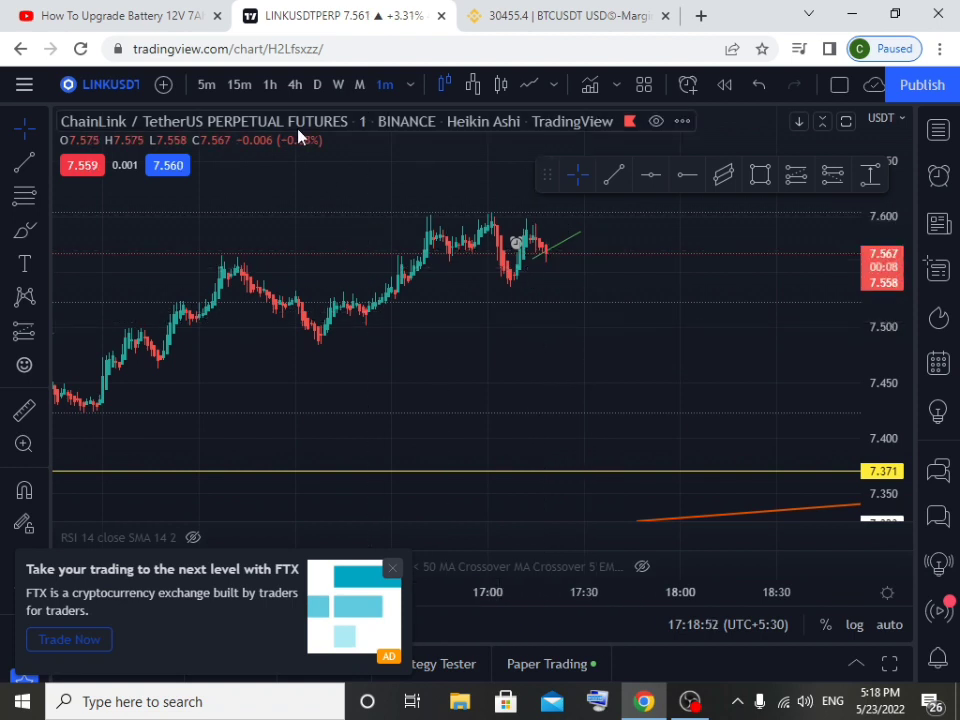
pyautogui.click(561, 252)
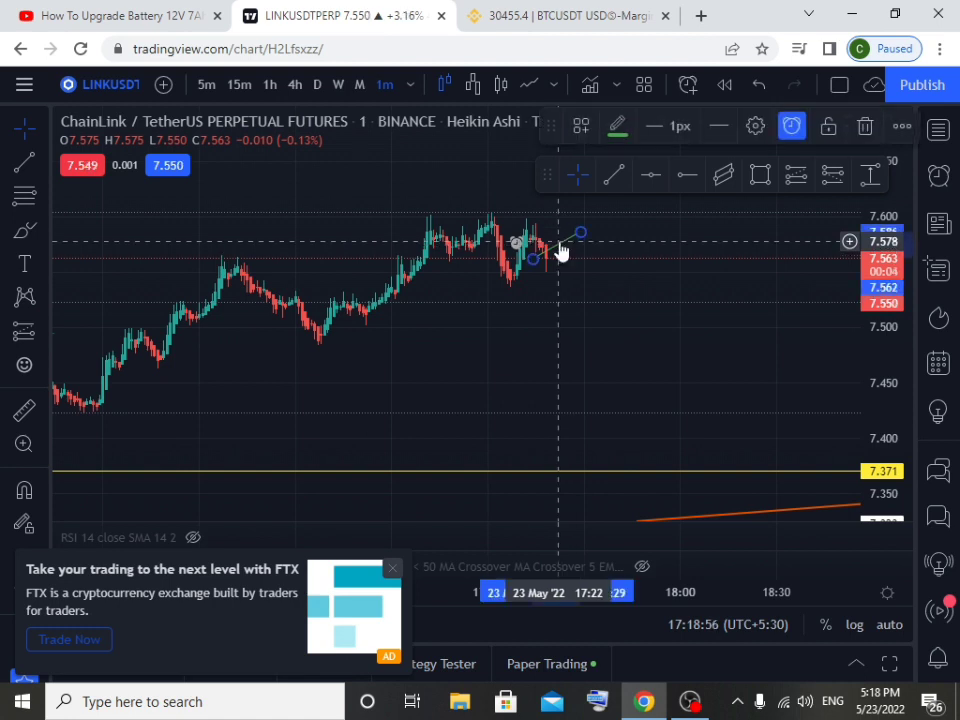
pyautogui.click(865, 128)
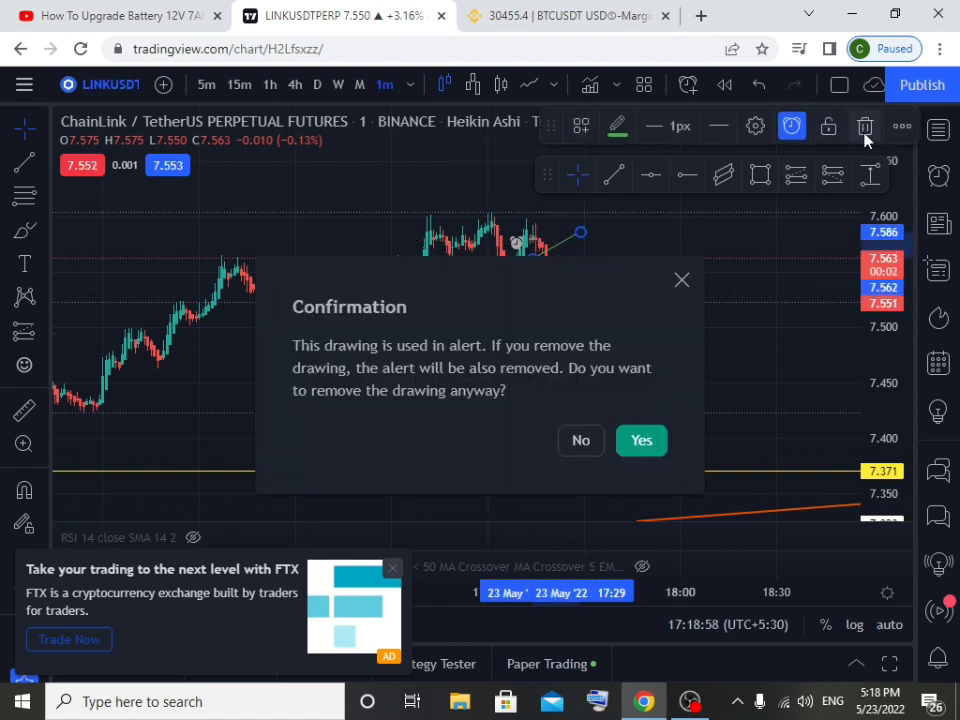
pyautogui.click(641, 441)
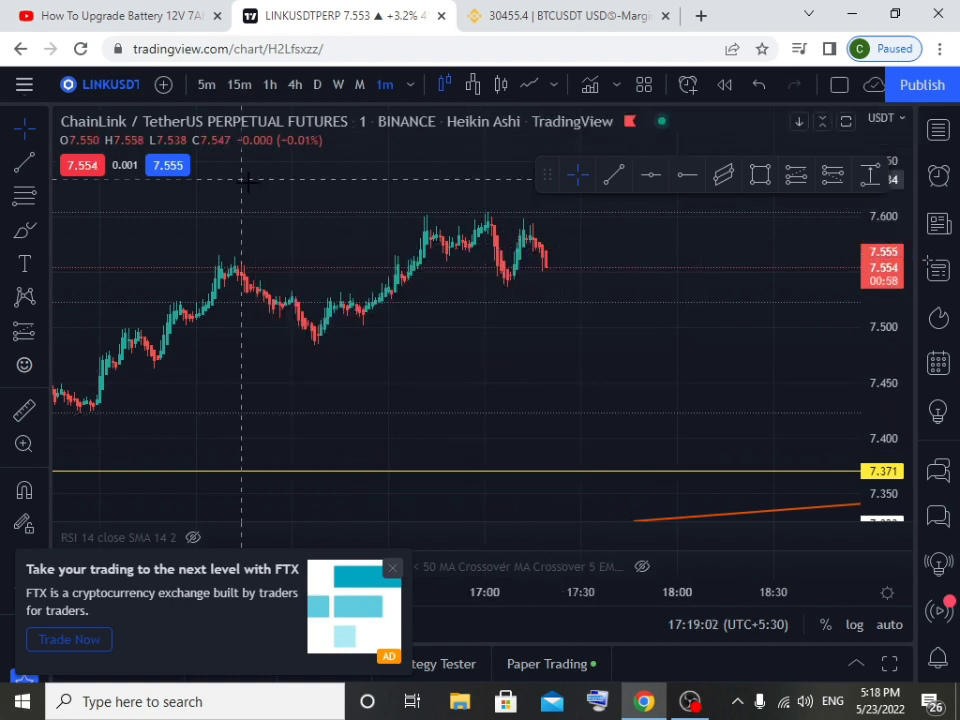
# - Switch the chart interval to 15 minutes and bring the orange rising trend line and the latest candles into view
pyautogui.click(238, 86)
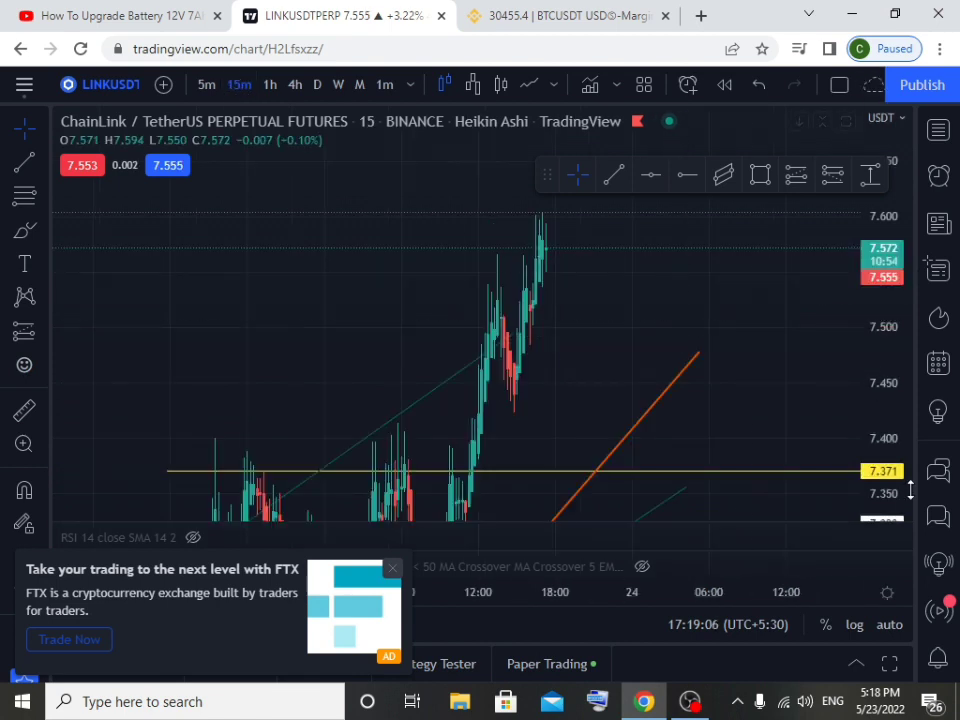
pyautogui.click(874, 626)
pyautogui.moveTo(577, 358); pyautogui.dragTo(578, 390)
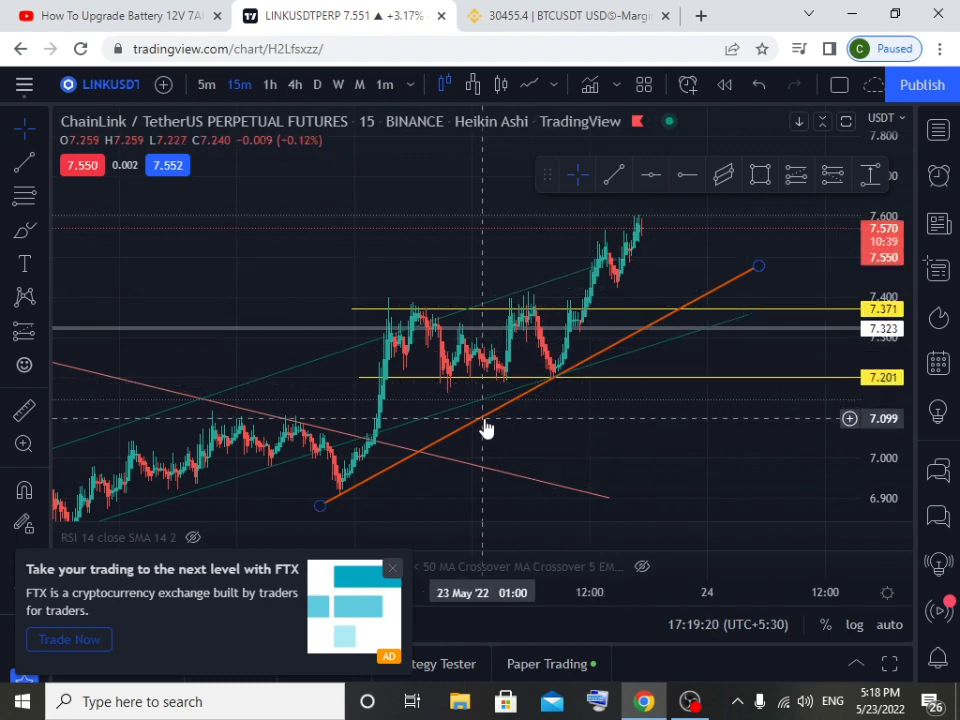
pyautogui.click(588, 380)
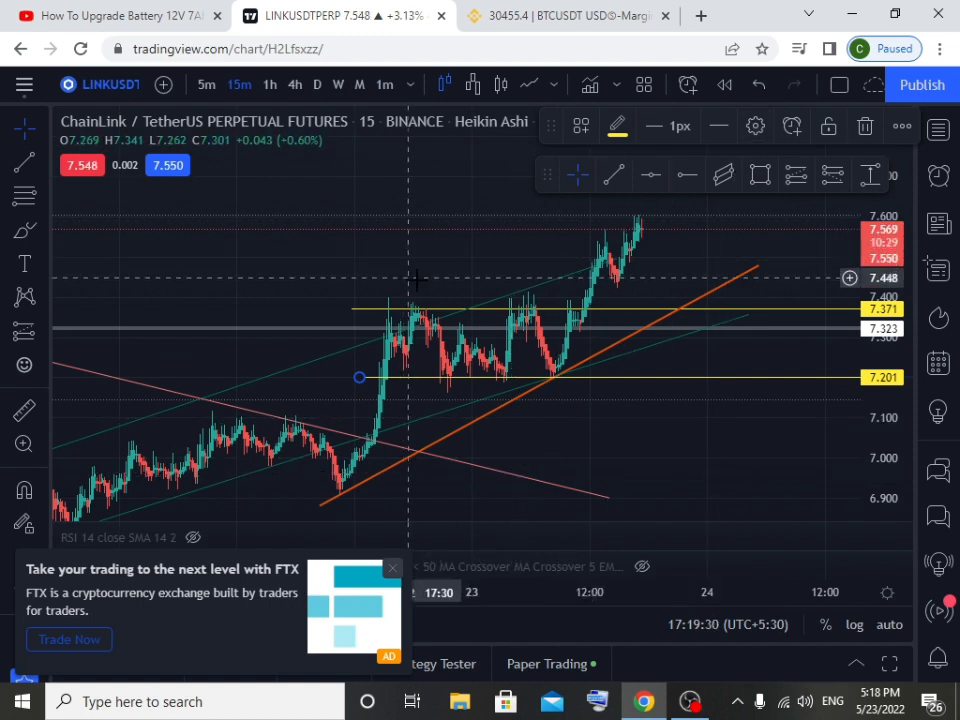
pyautogui.moveTo(591, 403); pyautogui.dragTo(496, 467)
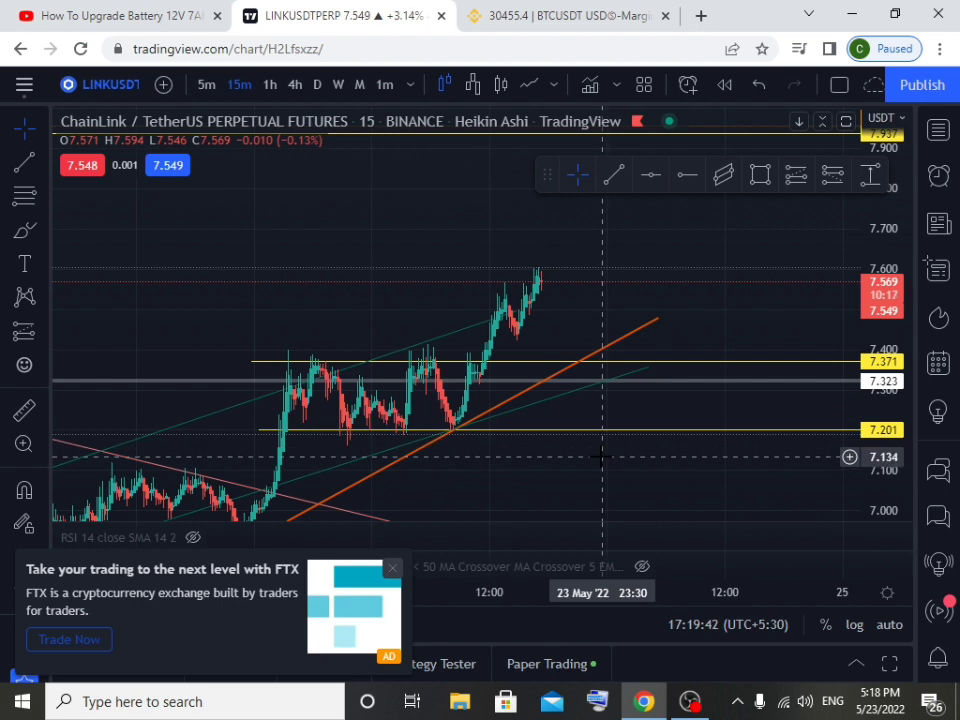
# - Set up an Only Once alert for LINKUSDTPERP crossing the orange trend line, keeping Trend Line as target, app notification and pop-up
pyautogui.hotkey('alt', 'a')
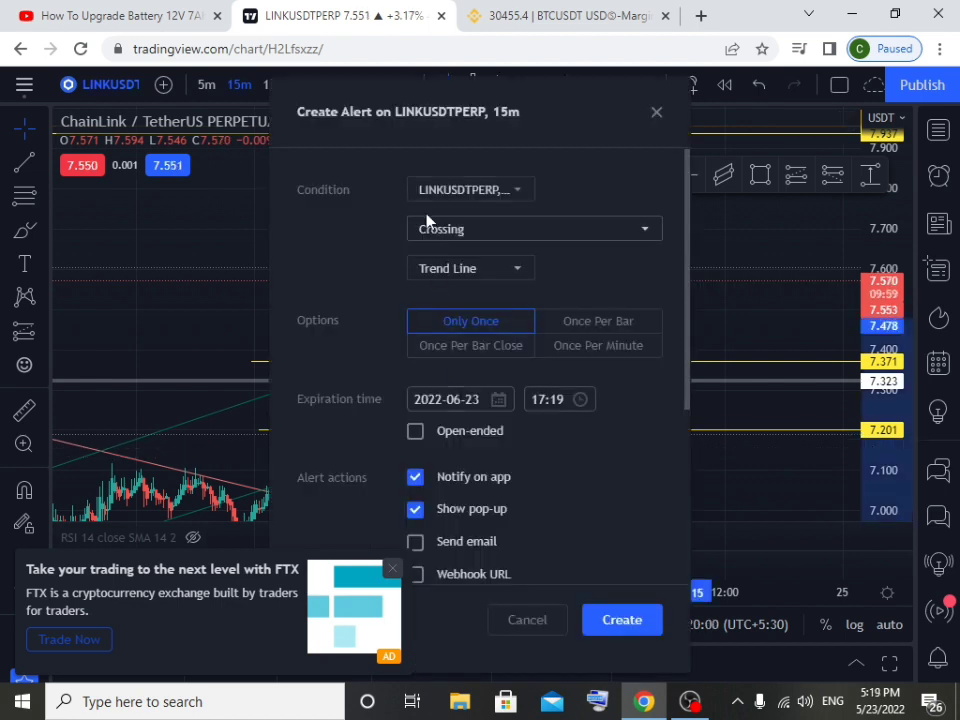
pyautogui.click(459, 272)
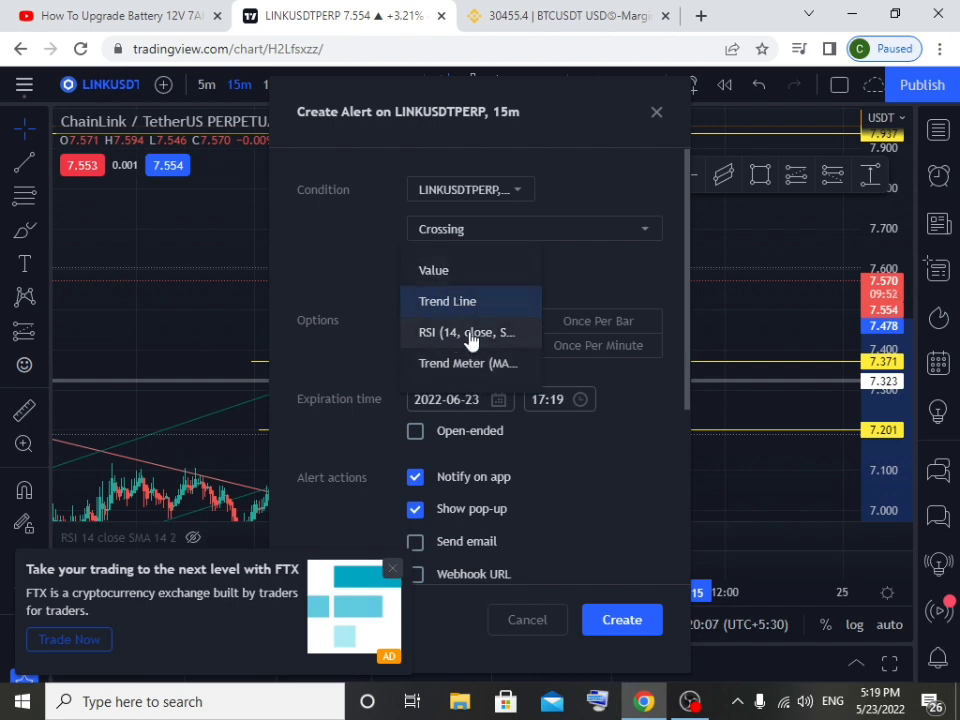
pyautogui.click(381, 265)
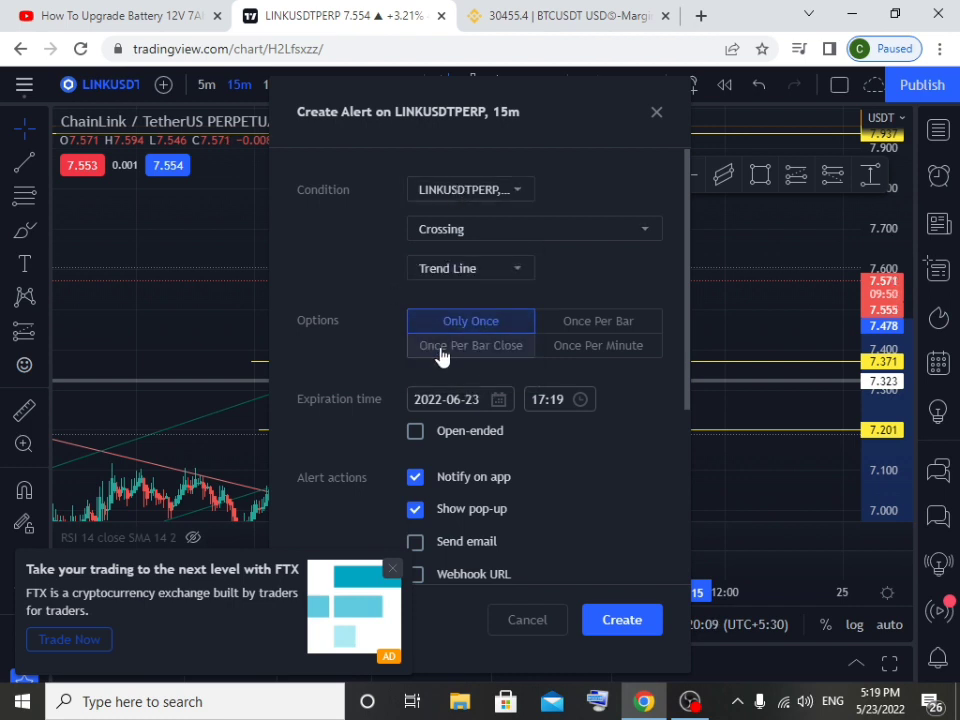
pyautogui.scroll(-3, 446, 487)
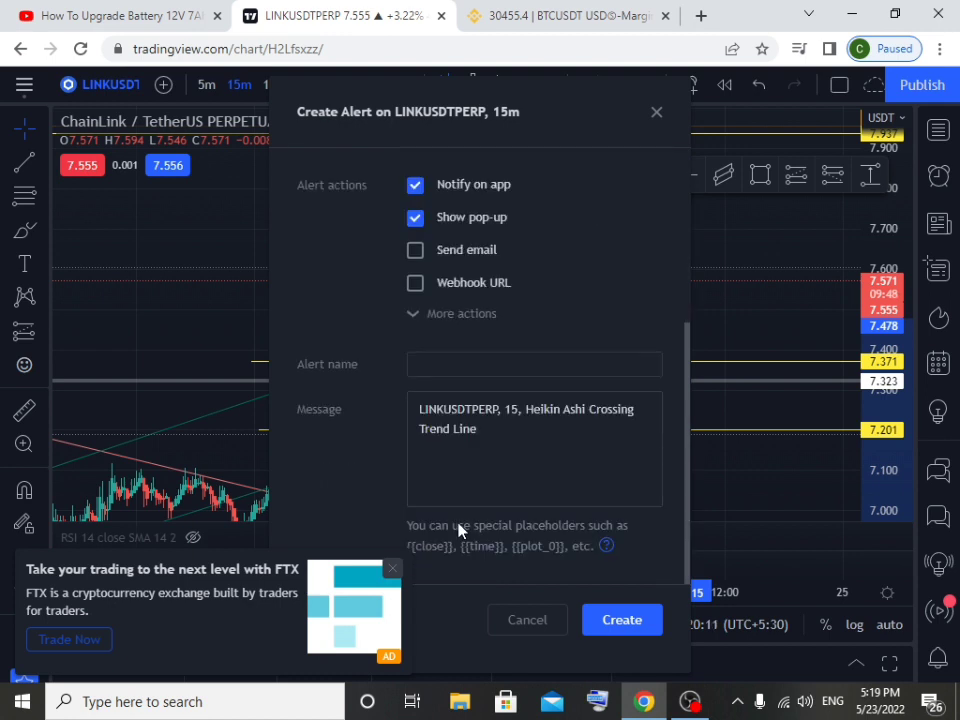